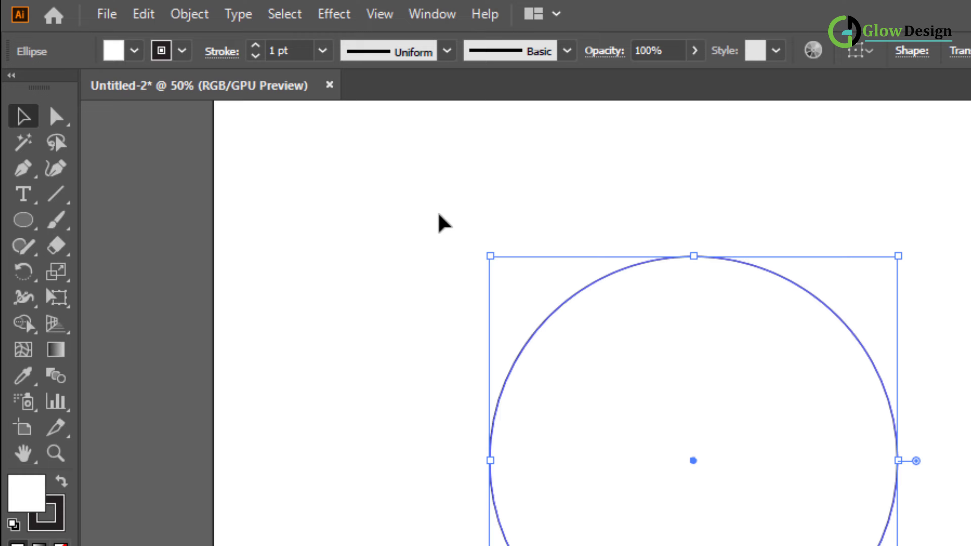
# Step: Offset the large circle's path by -50 pt with miter joins to create a smaller concentric circle
pyautogui.click(189, 15)
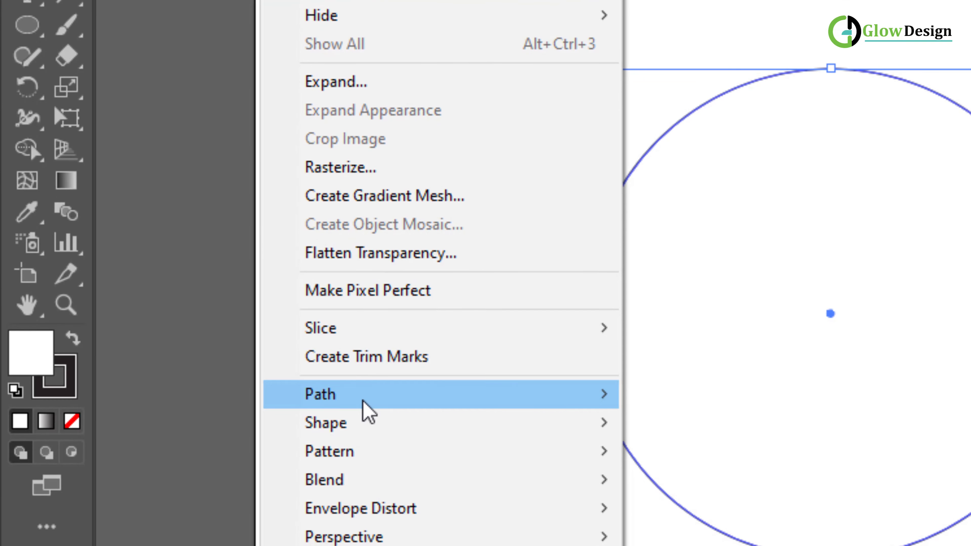
pyautogui.moveTo(363, 401)
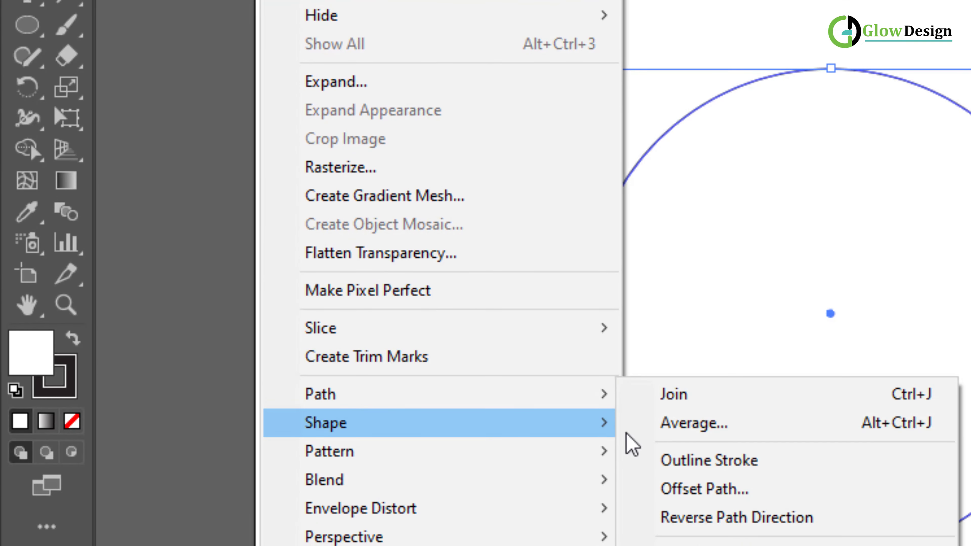
pyautogui.click(629, 489)
pyautogui.moveTo(415, 273); pyautogui.dragTo(366, 260)
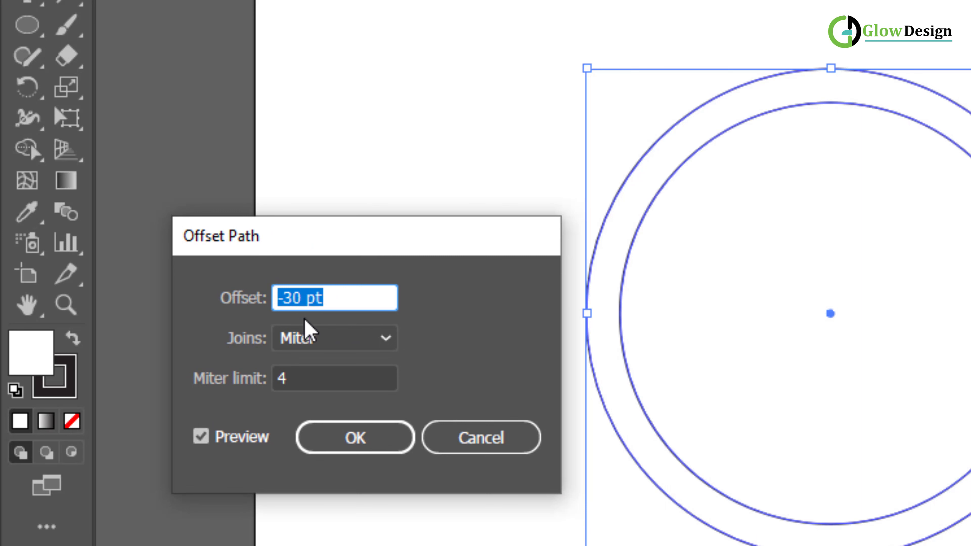
pyautogui.press('Up')
pyautogui.press('Down')
pyautogui.press('Down')
pyautogui.press('Down')
pyautogui.press('Down')
pyautogui.press('Down')
pyautogui.press('Down')
pyautogui.press('Down')
pyautogui.press('Down')
pyautogui.press('Down')
pyautogui.press('Down')
pyautogui.press('Down')
pyautogui.press('Down')
pyautogui.press('Down')
pyautogui.press('Down')
pyautogui.press('Down')
pyautogui.press('Down')
pyautogui.press('Down')
pyautogui.press('Down')
pyautogui.press('Down')
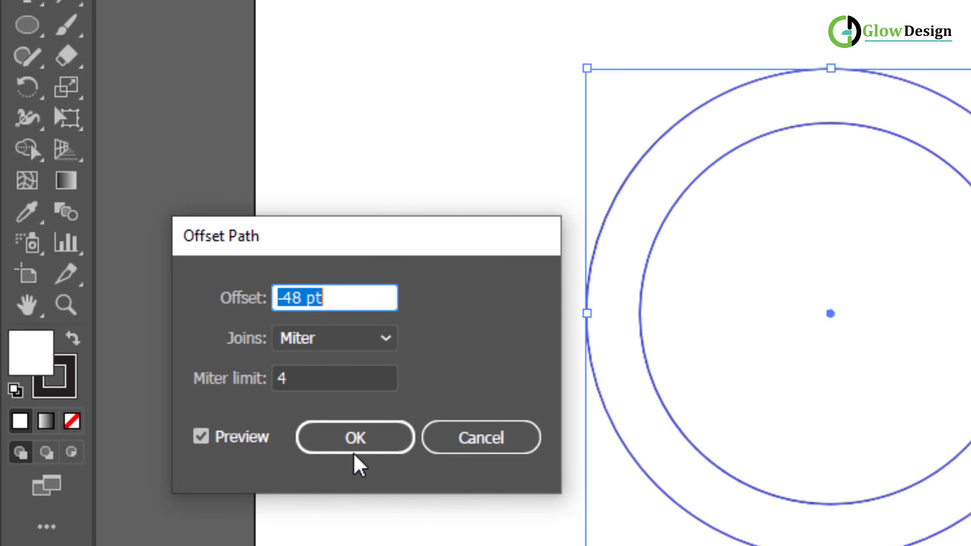
pyautogui.click(354, 453)
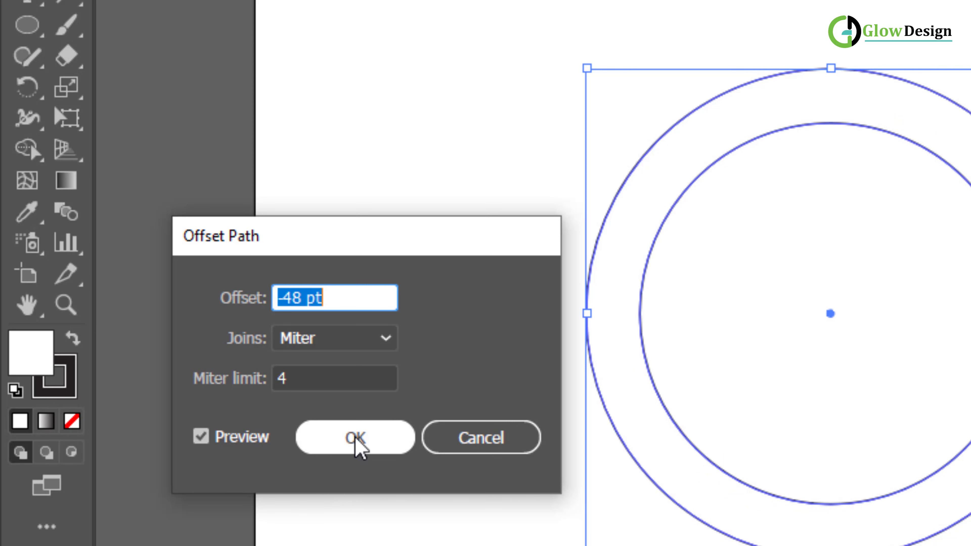
pyautogui.press('Up')
pyautogui.press('Down')
pyautogui.press('Down')
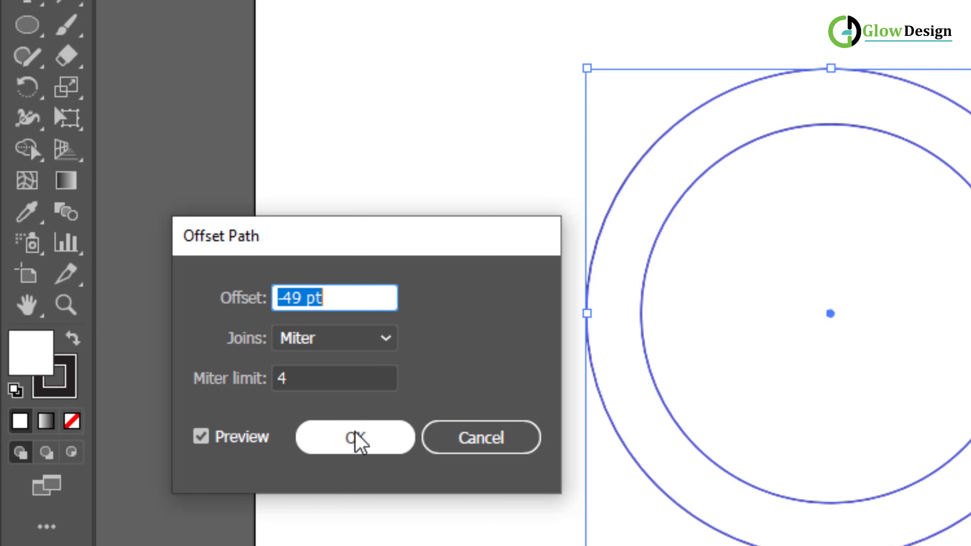
pyautogui.press('Down')
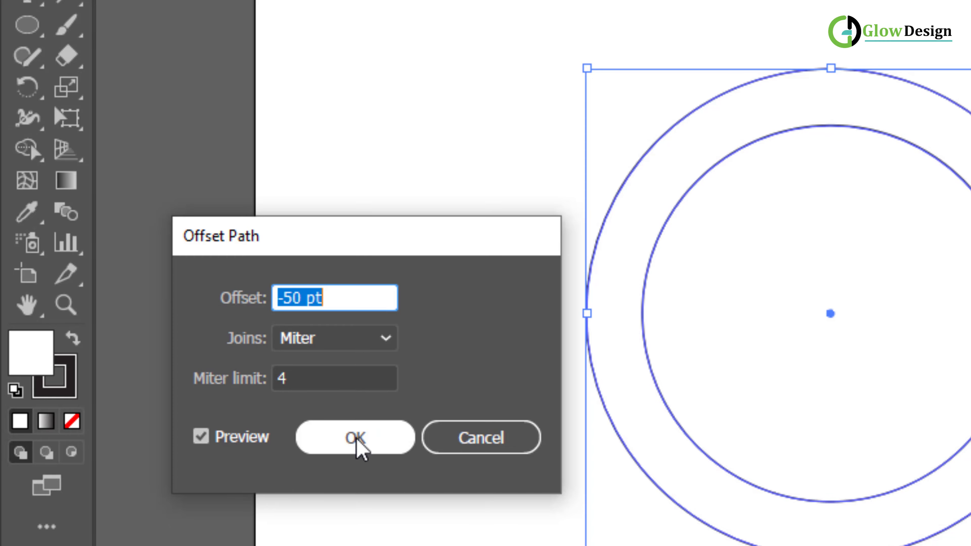
pyautogui.click(359, 444)
# Step: Offset the new inner circle's path by -50 pt to add a third concentric circle
pyautogui.click(215, 17)
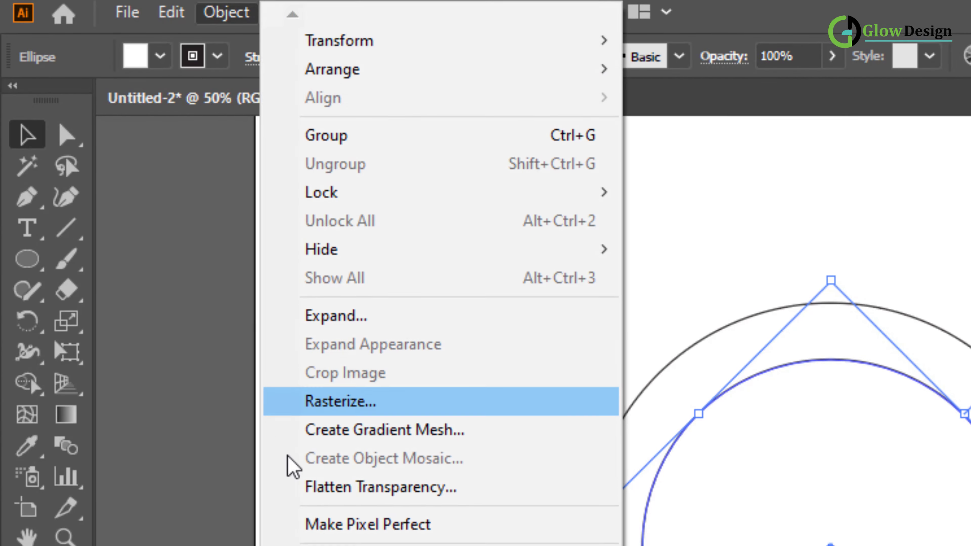
pyautogui.click(731, 334)
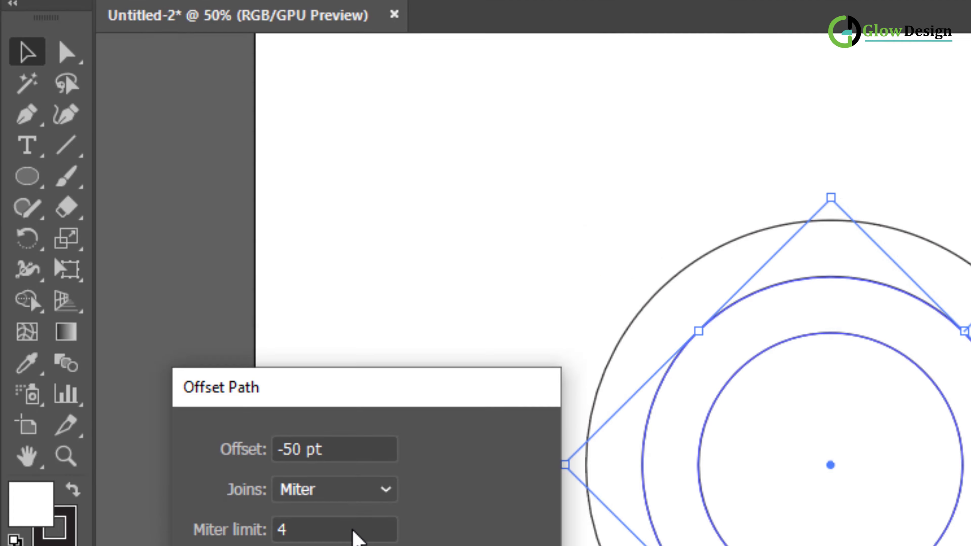
pyautogui.click(358, 541)
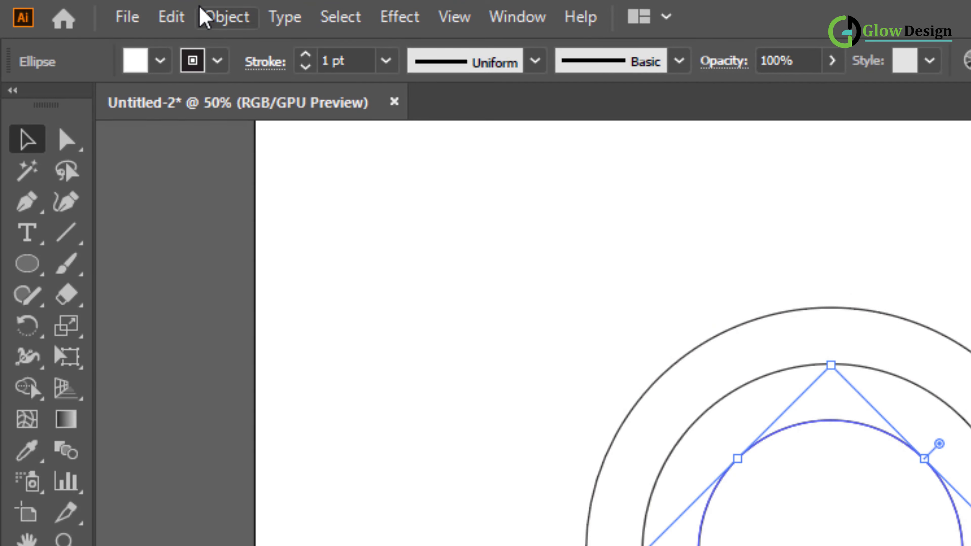
# Step: Offset the third circle's path by -50 pt to add the innermost fourth circle, and deselect everything
pyautogui.click(204, 16)
pyautogui.moveTo(354, 296)
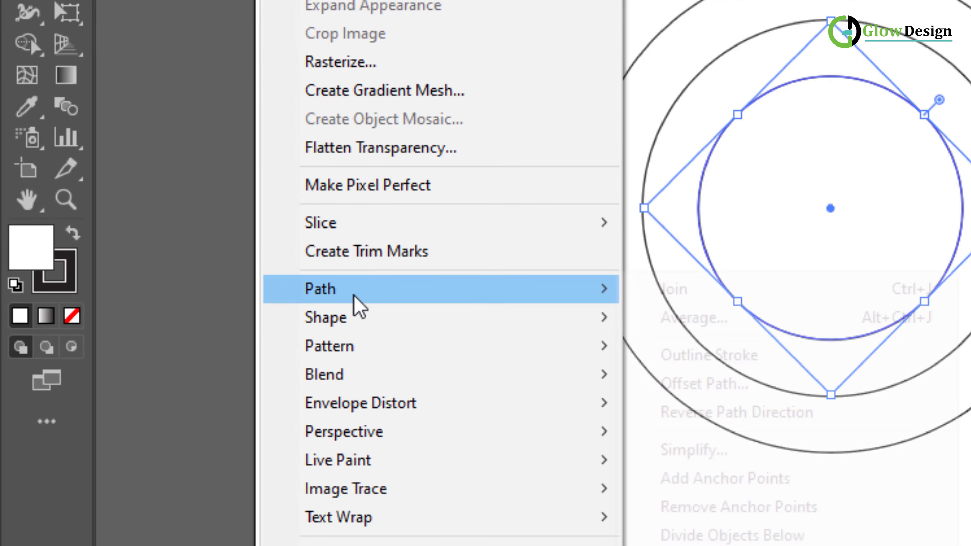
pyautogui.click(708, 386)
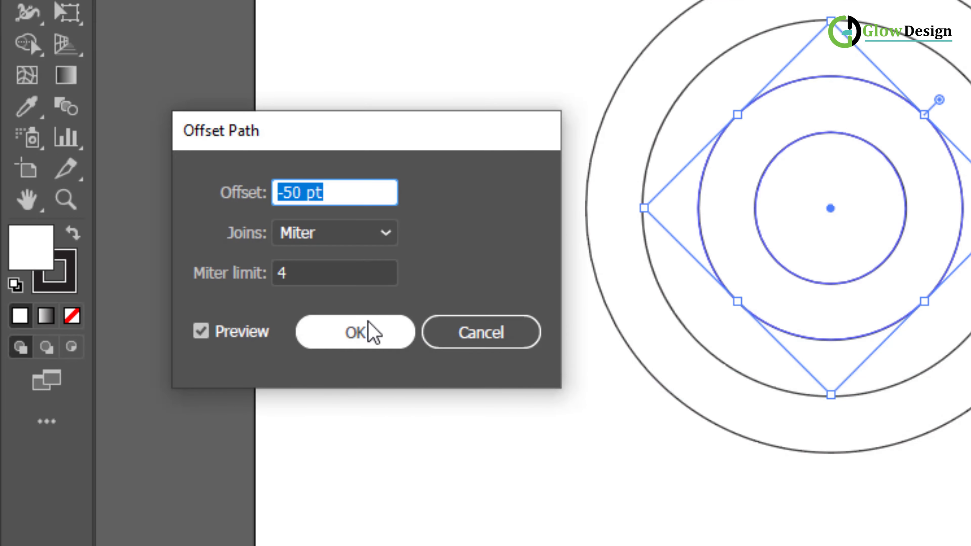
pyautogui.click(368, 329)
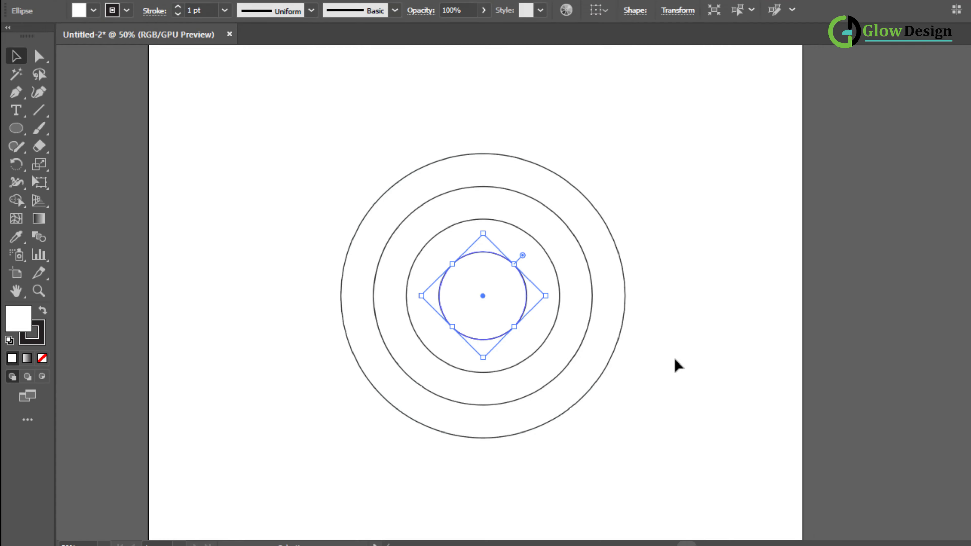
pyautogui.click(677, 366)
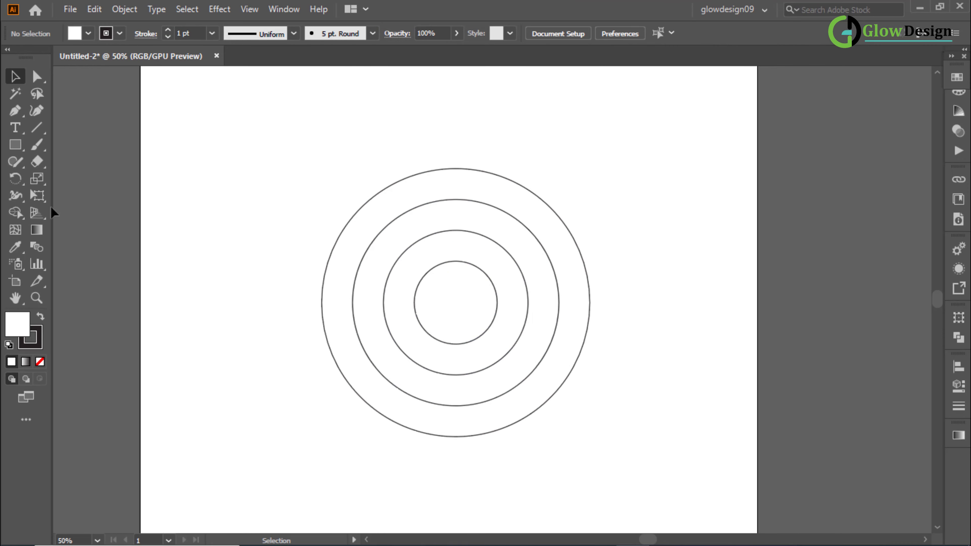
# Step: Draw two vertical lines with the Line Segment tool, tangent to the right edges of the two innermost circles and extending beyond the largest circle
pyautogui.click(36, 127)
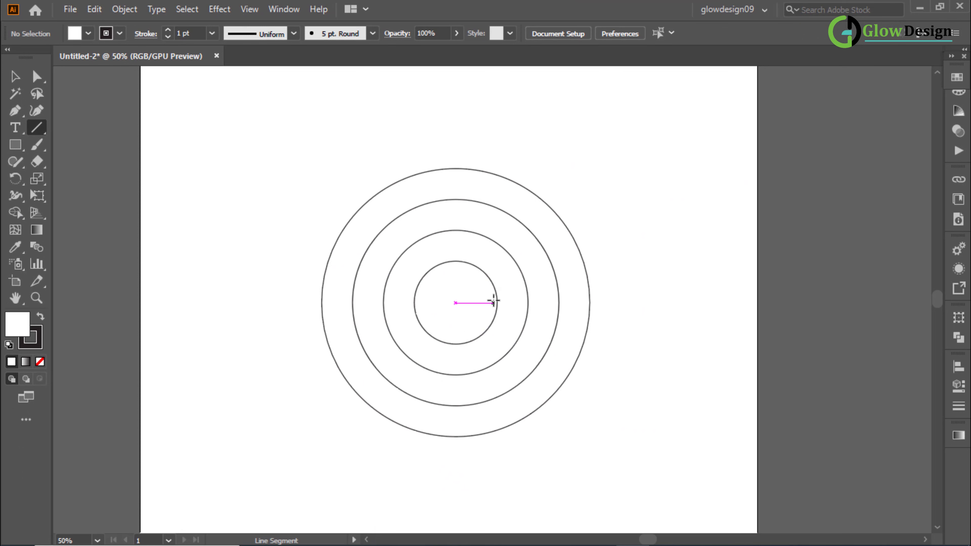
pyautogui.moveTo(496, 300); pyautogui.dragTo(497, 462)
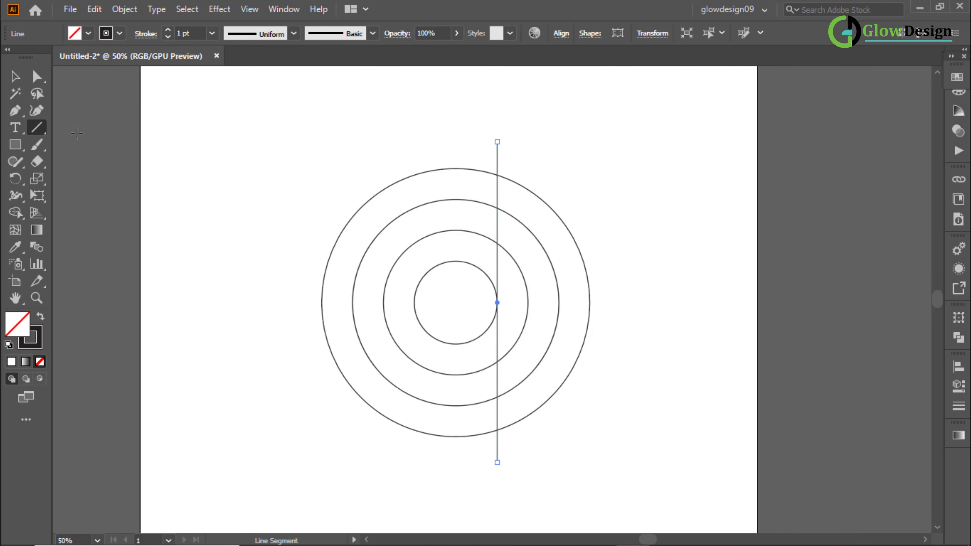
pyautogui.moveTo(528, 302); pyautogui.dragTo(529, 468)
# Step: Duplicate the outer vertical line leftward, placing the copy slightly left of the line tangent to the innermost circle
pyautogui.click(21, 78)
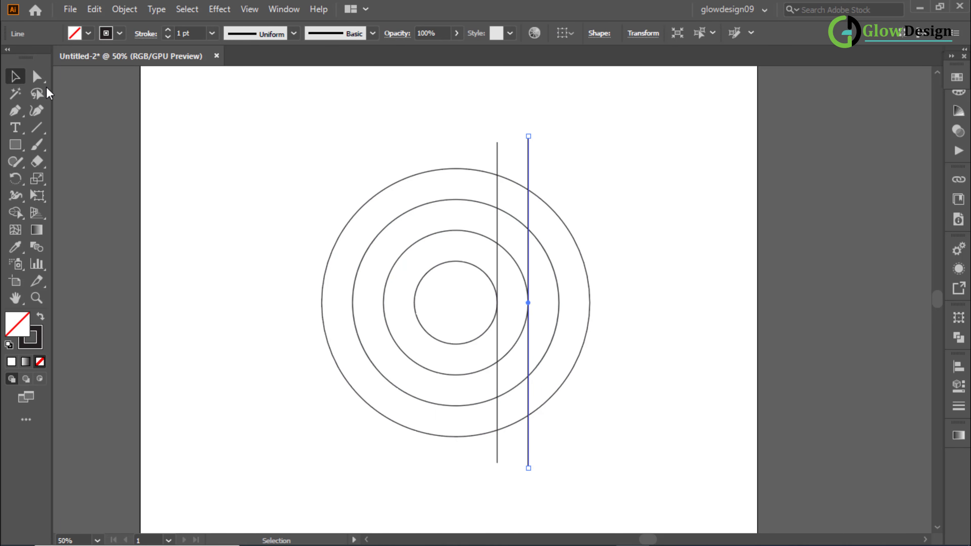
pyautogui.scroll(1, 497, 287)
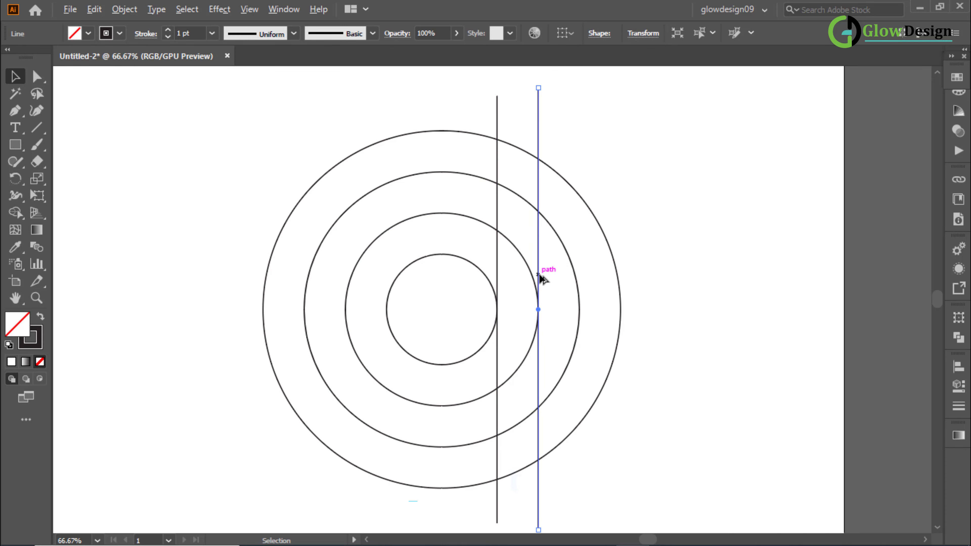
pyautogui.moveTo(541, 276); pyautogui.dragTo(485, 274)
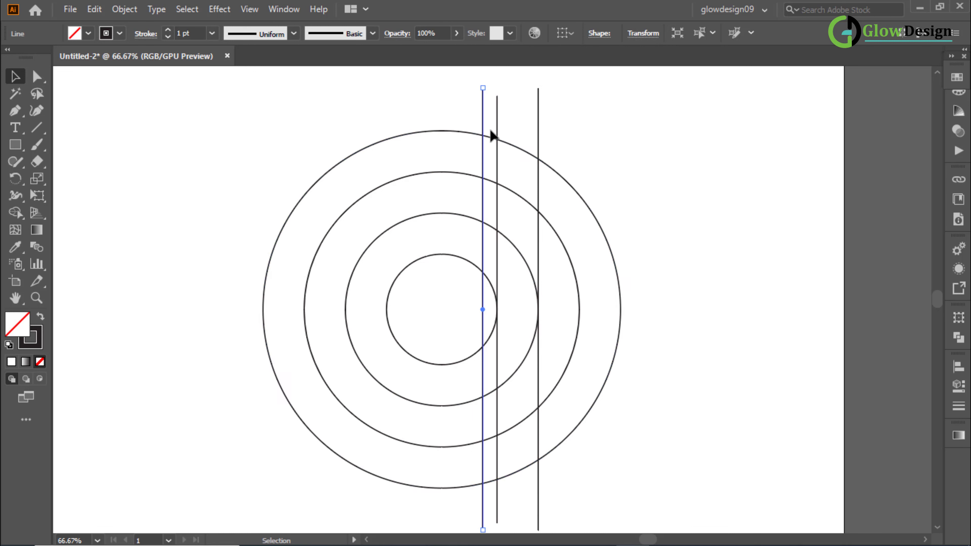
# Step: Copy the two closely spaced vertical lines, paste them in place, and rotate the copies 45° clockwise into a diagonal pair
pyautogui.keyDown('shift'); pyautogui.click(496, 122); pyautogui.keyUp('shift')
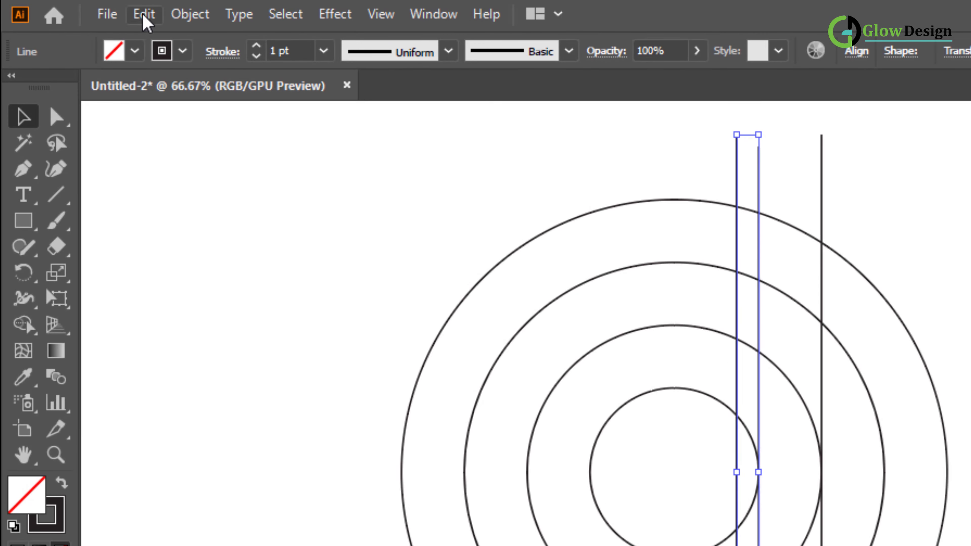
pyautogui.click(145, 21)
pyautogui.click(130, 118)
pyautogui.click(142, 17)
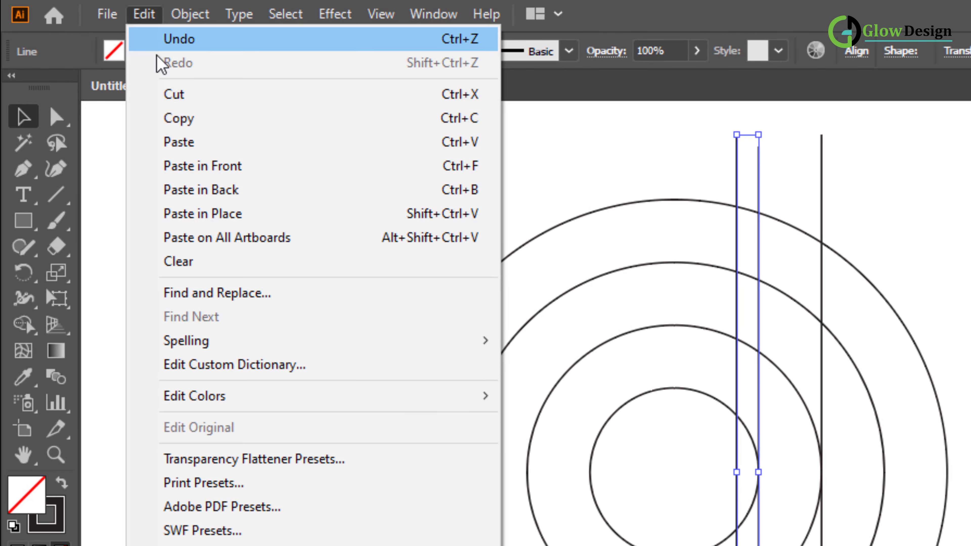
pyautogui.click(199, 218)
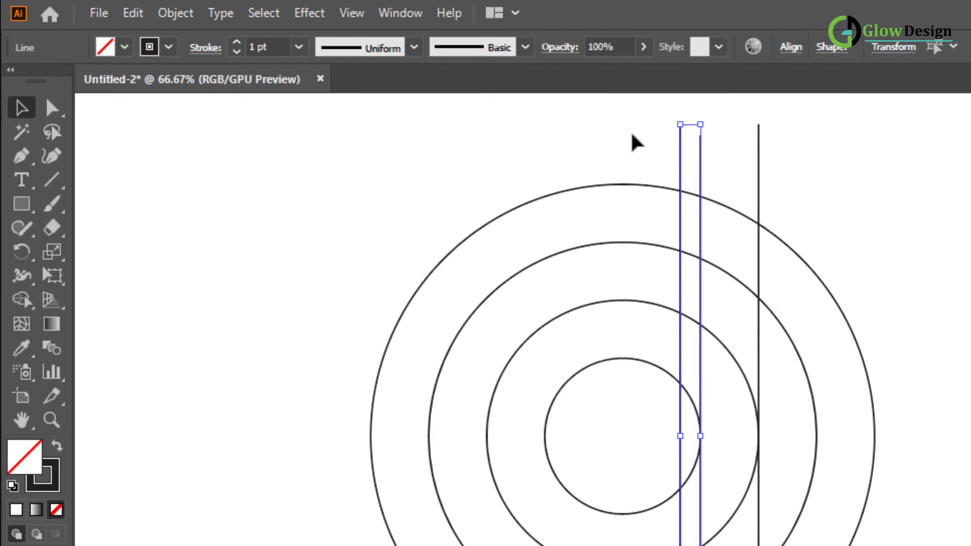
pyautogui.moveTo(503, 83); pyautogui.dragTo(556, 186)
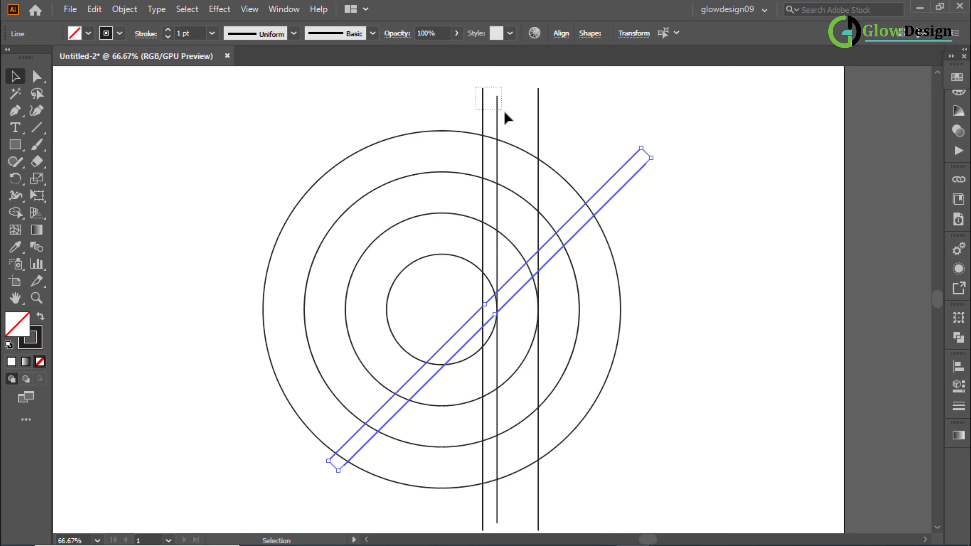
# Step: Copy the closely spaced vertical pair again, paste it in place, and rotate the copy 90° to horizontal
pyautogui.moveTo(505, 113); pyautogui.dragTo(506, 114)
pyautogui.click(94, 9)
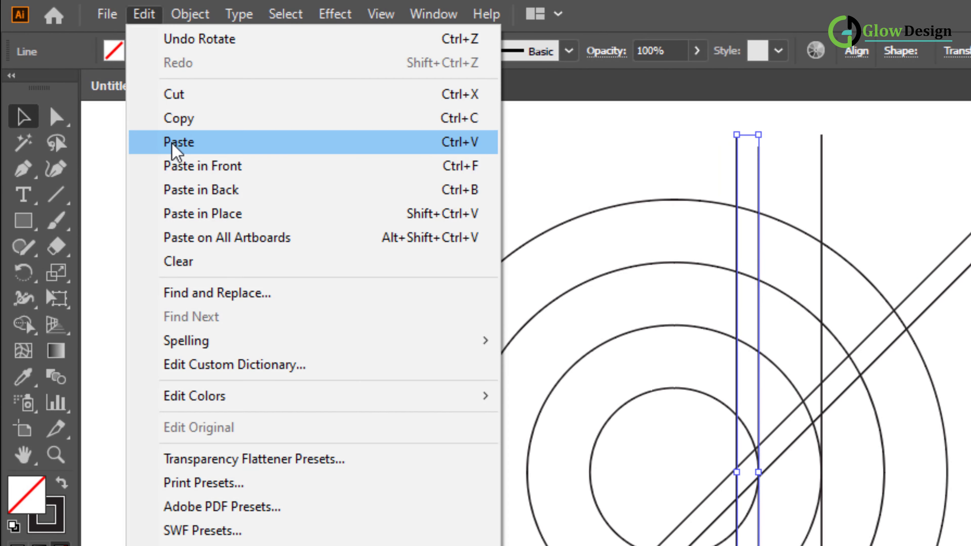
pyautogui.click(179, 119)
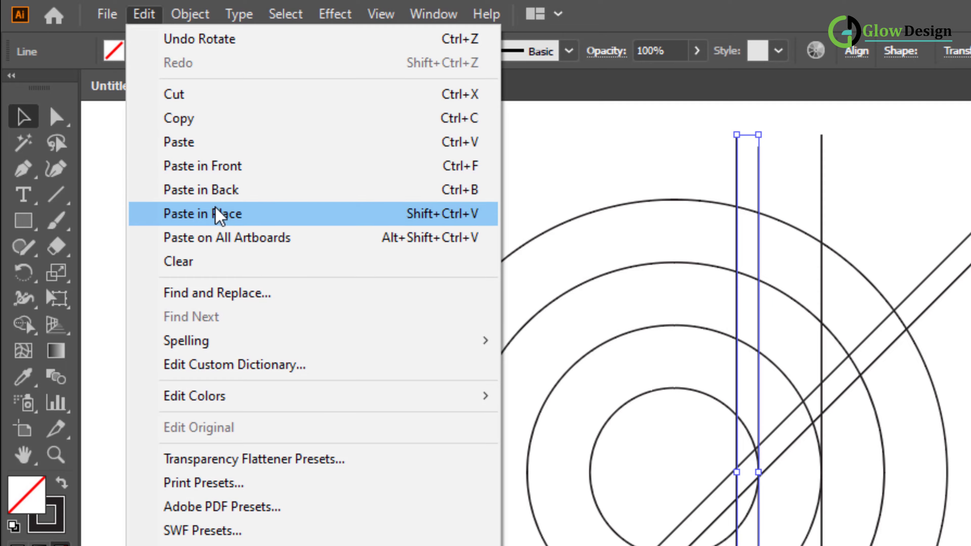
pyautogui.click(217, 213)
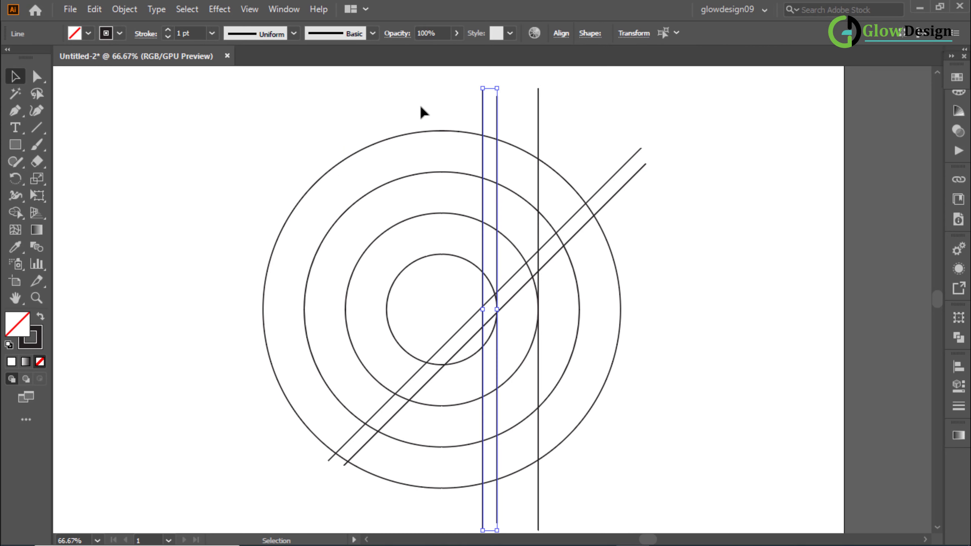
pyautogui.moveTo(504, 88); pyautogui.dragTo(206, 220)
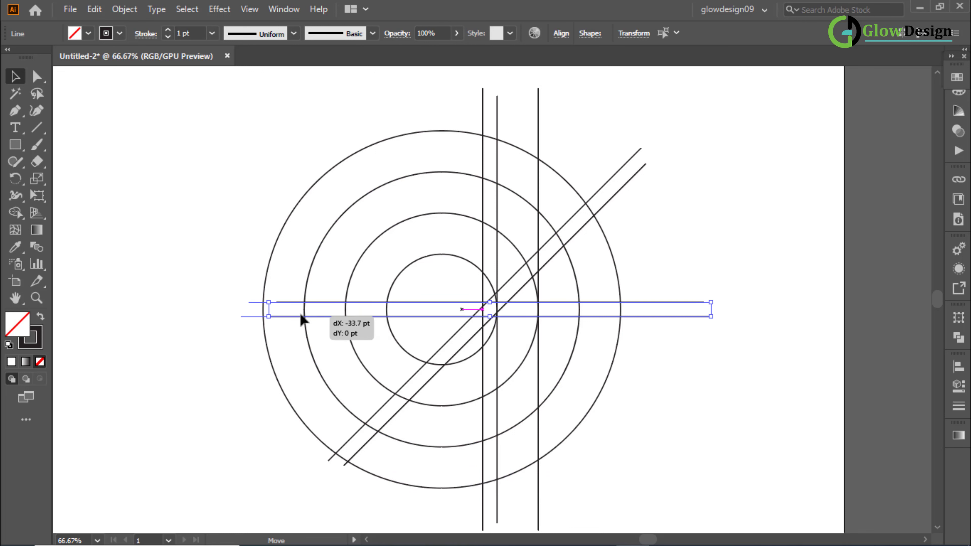
# Step: Shift the horizontal pair left across the circles and duplicate its upper line above it at equal spacing
pyautogui.moveTo(300, 315); pyautogui.dragTo(294, 317)
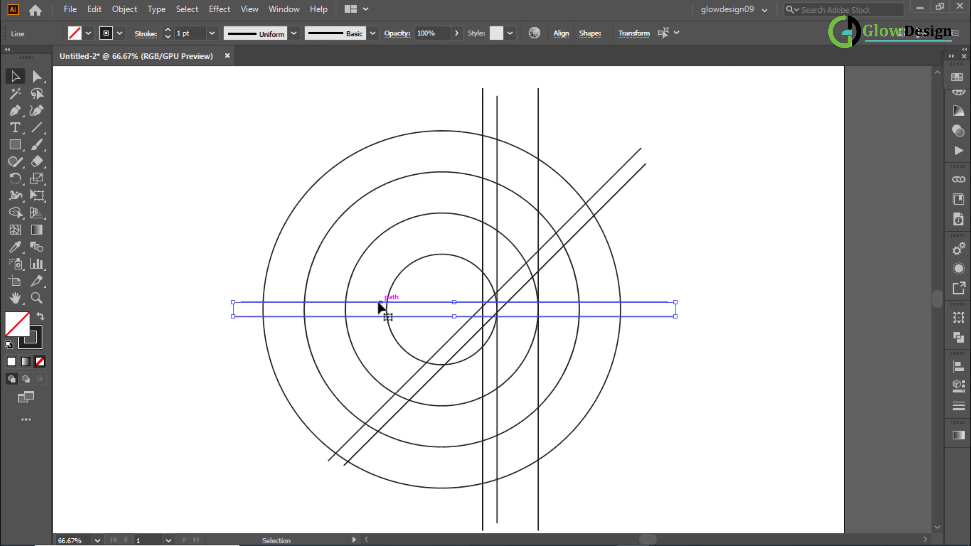
pyautogui.moveTo(378, 302); pyautogui.dragTo(376, 287)
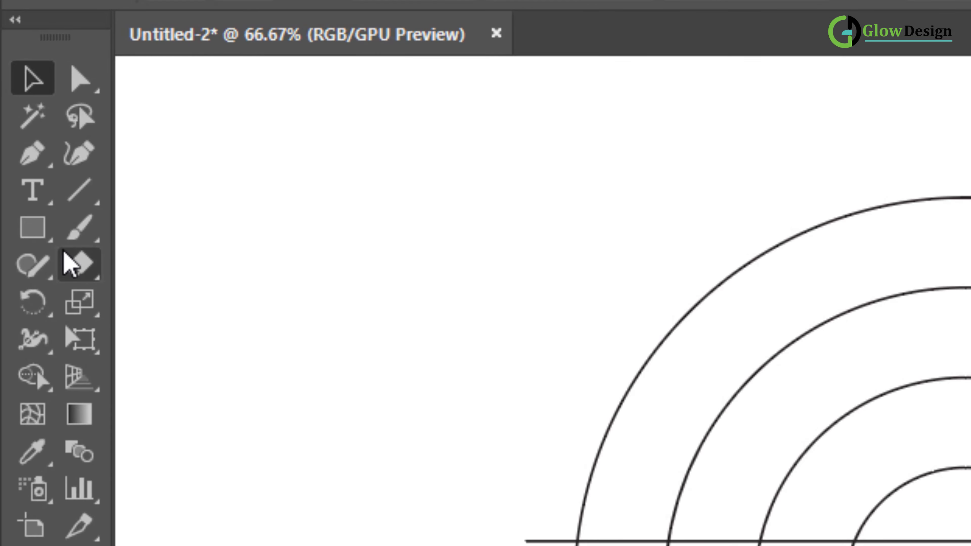
# Step: Draw a small circle with the Ellipse tool below the top horizontal line, touching the outside of the third circle's left edge
pyautogui.rightClick(42, 235)
pyautogui.click(193, 306)
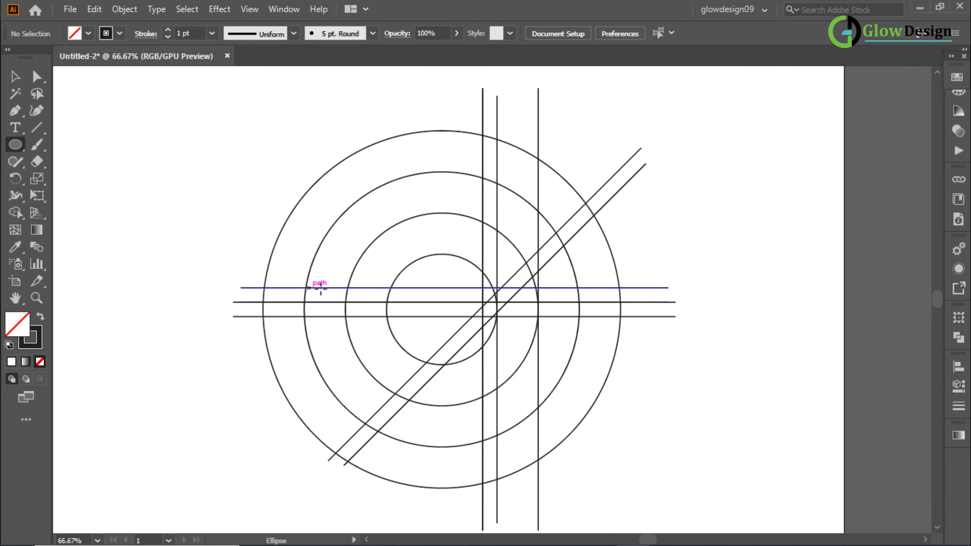
pyautogui.moveTo(319, 287); pyautogui.dragTo(346, 305)
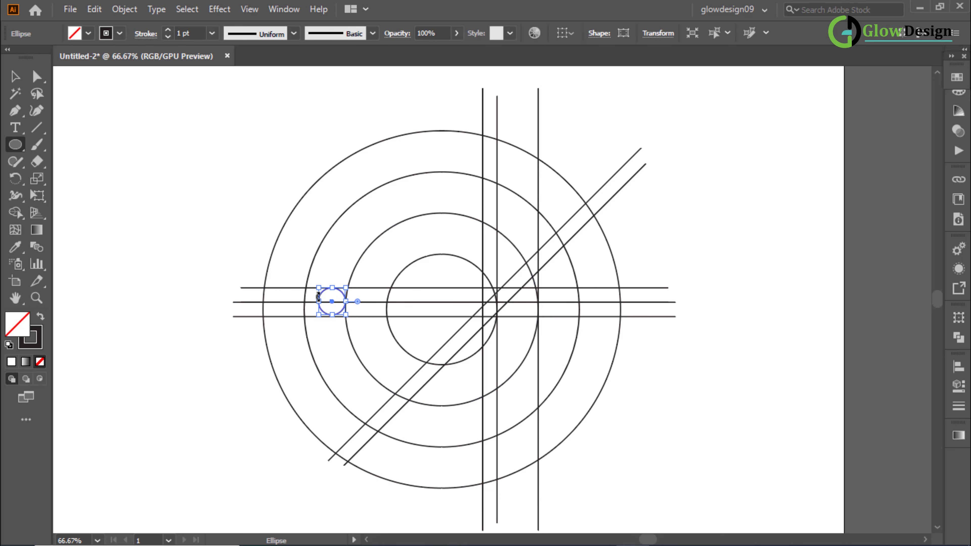
# Step: Resize the small circle to fit between the top and bottom horizontal lines and place it between the two innermost circles
pyautogui.keyDown('alt'); pyautogui.scroll(2, 371, 308); pyautogui.keyUp('alt')
pyautogui.keyDown('alt'); pyautogui.scroll(2, 364, 308); pyautogui.keyUp('alt')
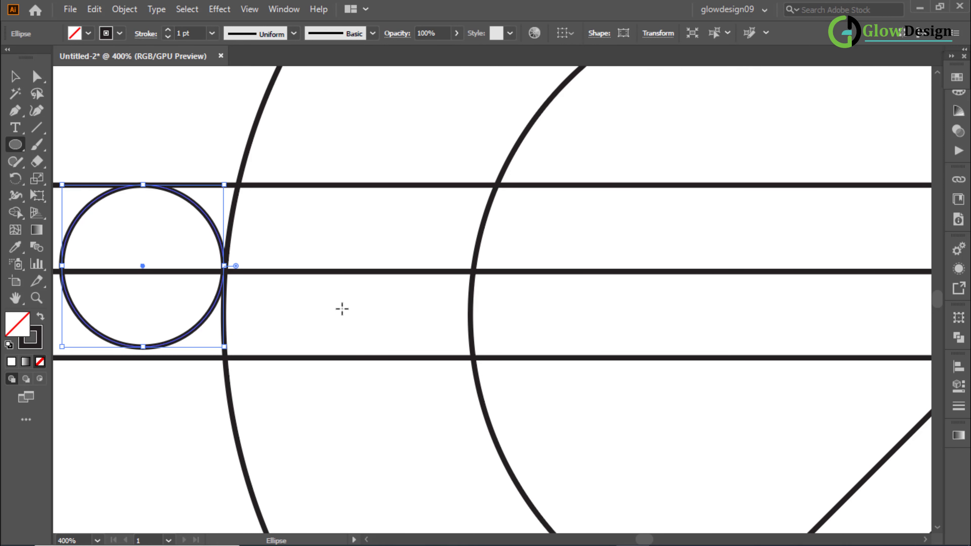
pyautogui.click(14, 77)
pyautogui.moveTo(187, 115); pyautogui.dragTo(252, 106)
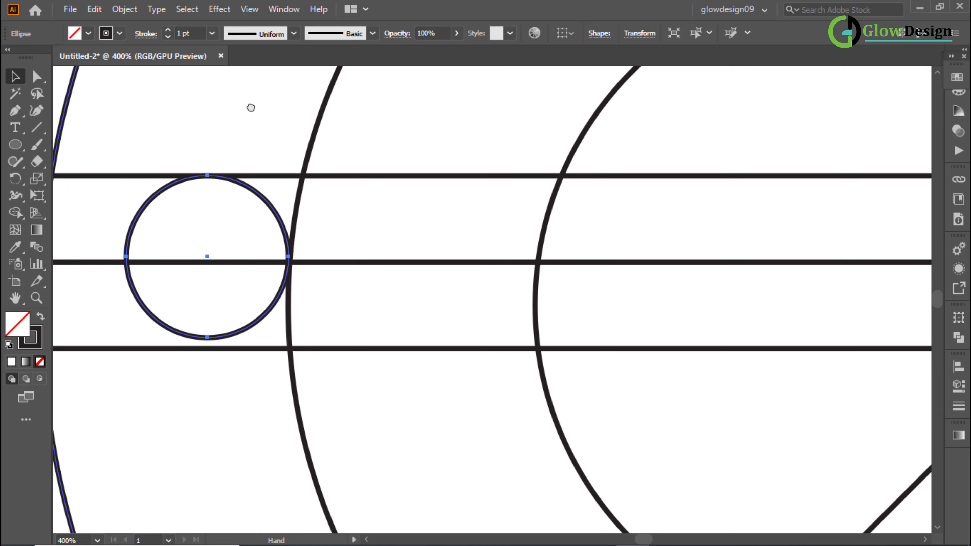
pyautogui.moveTo(288, 339); pyautogui.dragTo(477, 365)
pyautogui.scroll(-2, 475, 364)
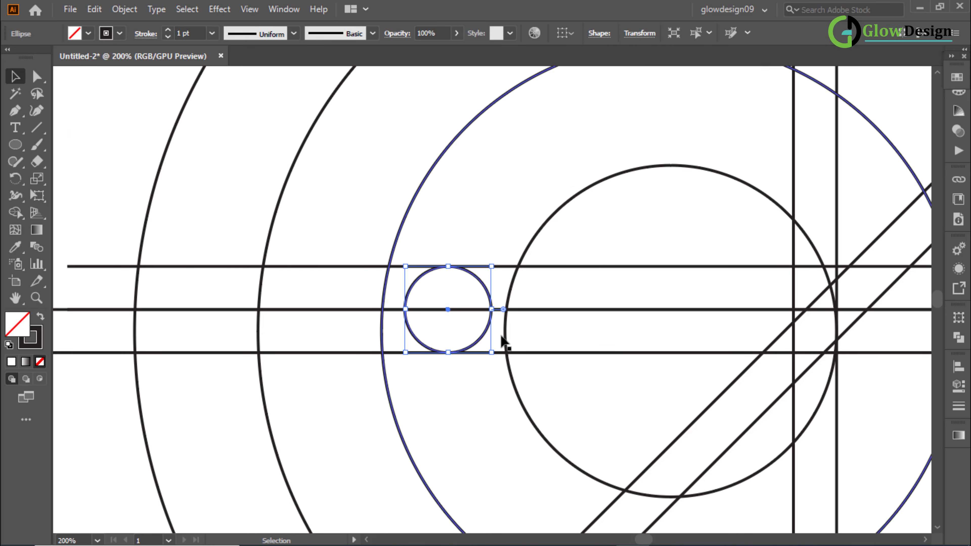
# Step: Nudge the small circle upward so that its top rises above the top horizontal line
pyautogui.press('Up')
pyautogui.press('Up')
pyautogui.press('Up')
pyautogui.press('Up')
pyautogui.press('Up')
pyautogui.press('Up')
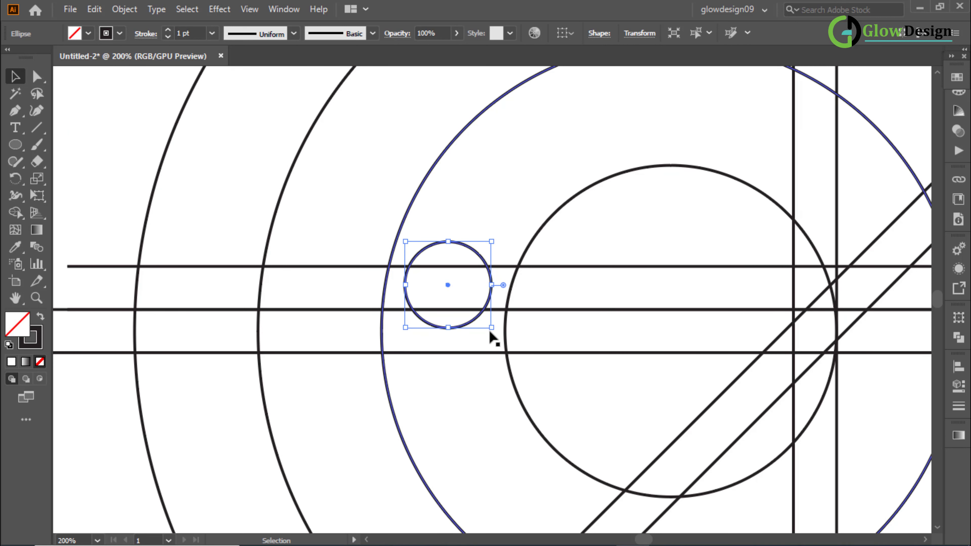
# Step: Move the small circle so that the top horizontal line crosses its centre and its bottom rests on the middle horizontal line
pyautogui.keyDown('shift'); pyautogui.click(473, 305); pyautogui.keyUp('shift')
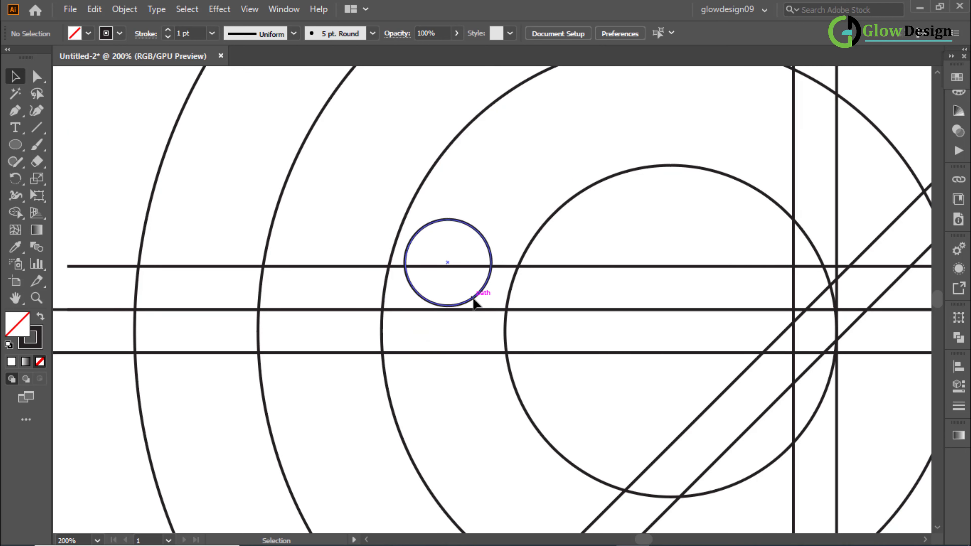
pyautogui.scroll(1, 474, 304)
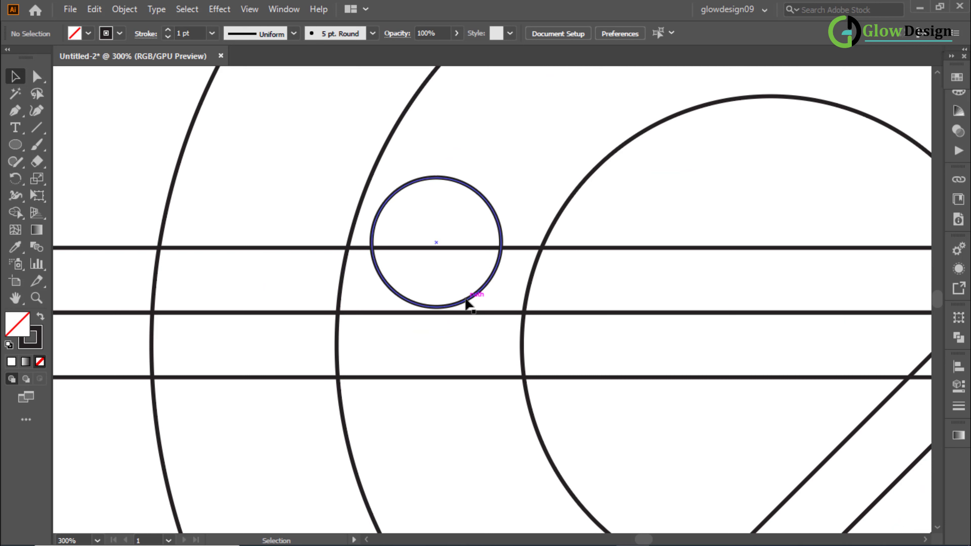
pyautogui.moveTo(467, 302); pyautogui.dragTo(468, 306)
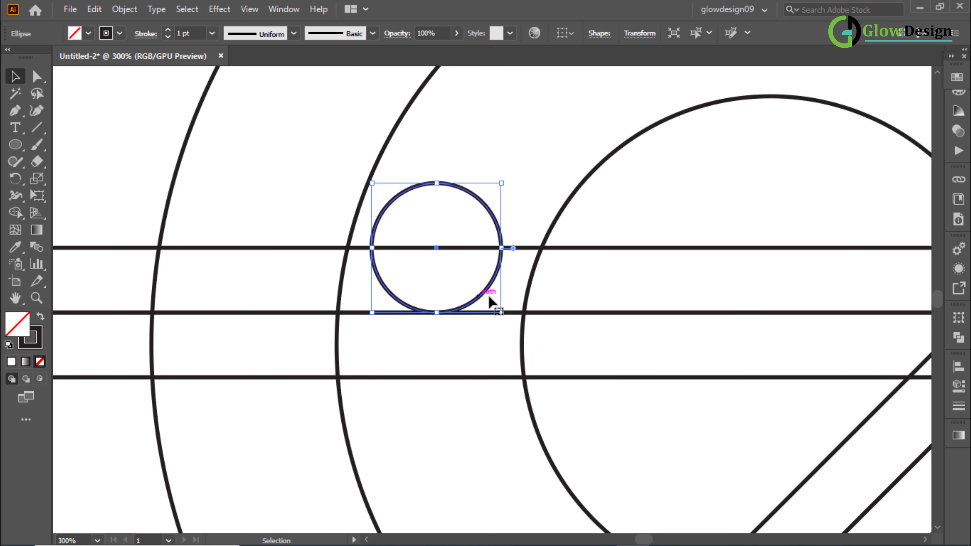
pyautogui.click(564, 280)
pyautogui.scroll(-4, 555, 278)
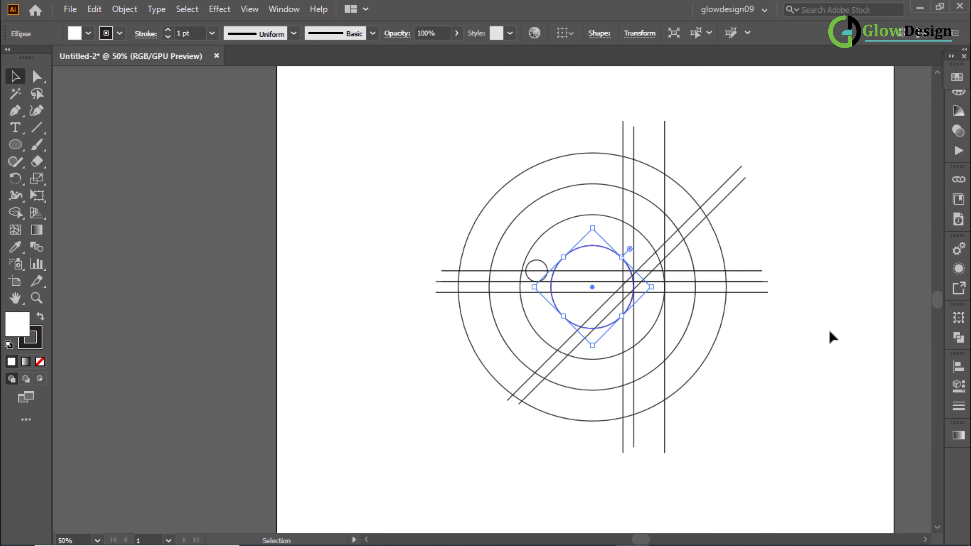
# Step: Select the whole construction for the Shape Builder tool and swap the fill and stroke colours to get a dark fill
pyautogui.moveTo(836, 335); pyautogui.dragTo(794, 336)
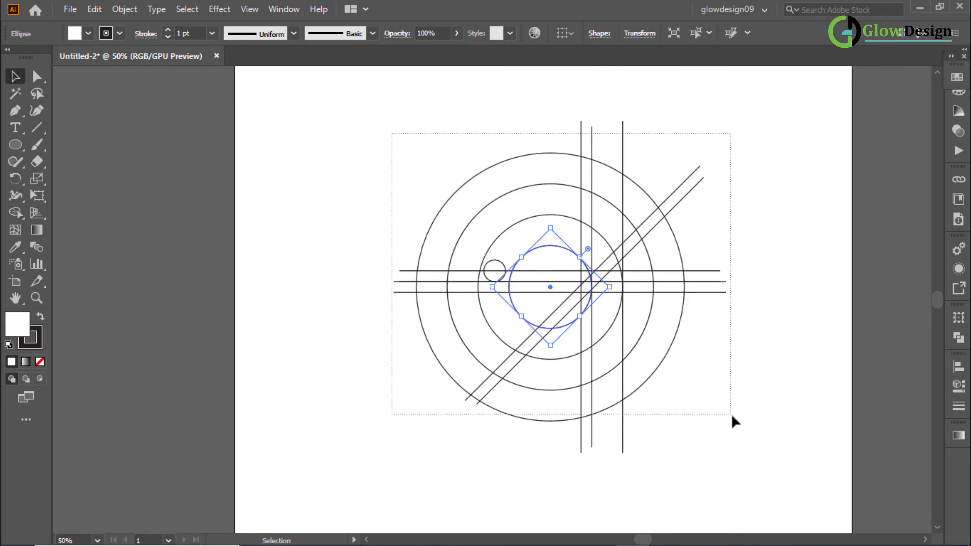
pyautogui.hotkey('ctrl', 'a')
pyautogui.click(18, 179)
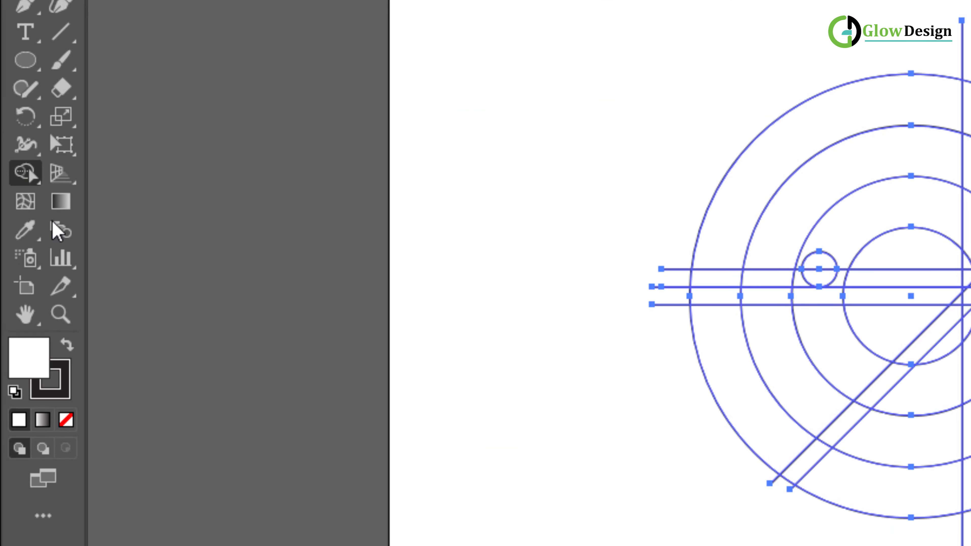
pyautogui.click(68, 345)
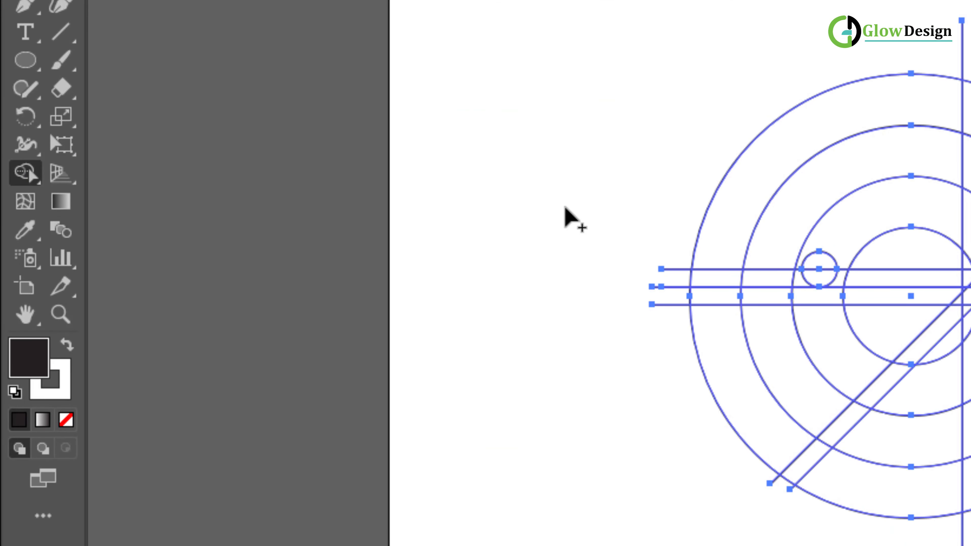
pyautogui.click(64, 426)
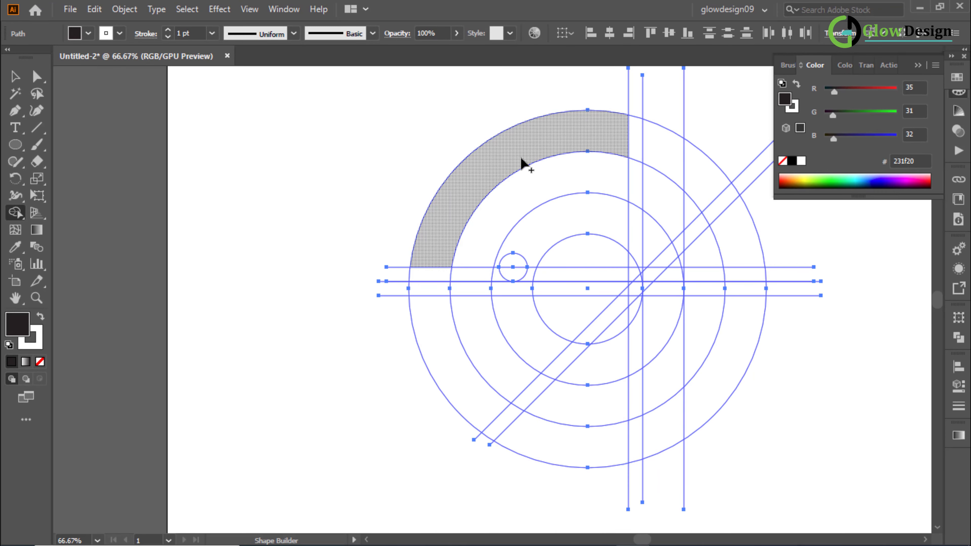
# Step: Merge regions with Shape Builder into an open outer ring, a J-shaped music note with its lower inner arc, and a filled small circle
pyautogui.moveTo(420, 268)
pyautogui.mouseDown()
pyautogui.moveTo(440, 347)
pyautogui.moveTo(509, 428)
pyautogui.moveTo(581, 444)
pyautogui.moveTo(644, 440)
pyautogui.moveTo(705, 390)
pyautogui.mouseUp()
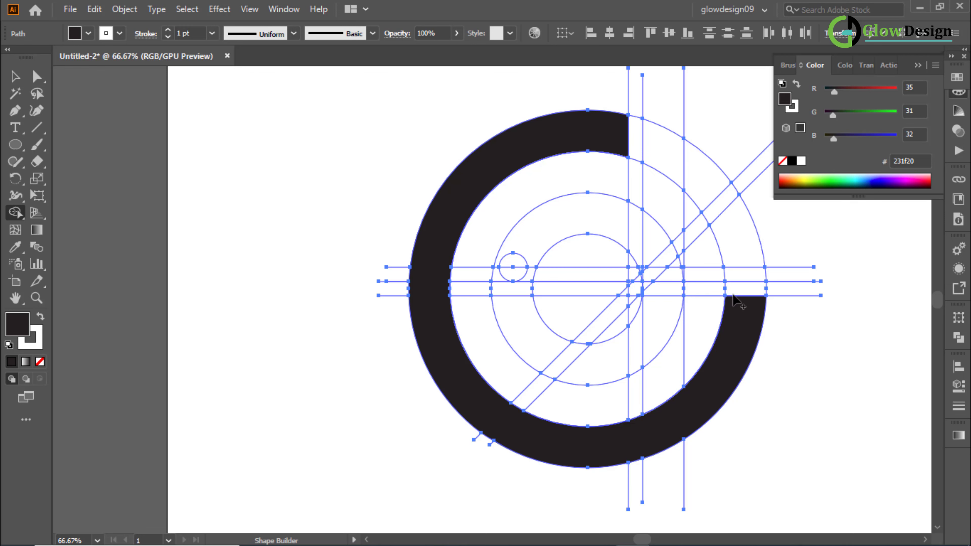
pyautogui.moveTo(740, 300); pyautogui.dragTo(746, 233)
pyautogui.moveTo(709, 193)
pyautogui.mouseDown()
pyautogui.moveTo(672, 165)
pyautogui.moveTo(649, 339)
pyautogui.moveTo(603, 362)
pyautogui.moveTo(560, 354)
pyautogui.moveTo(531, 329)
pyautogui.mouseUp()
pyautogui.scroll(1, 515, 263)
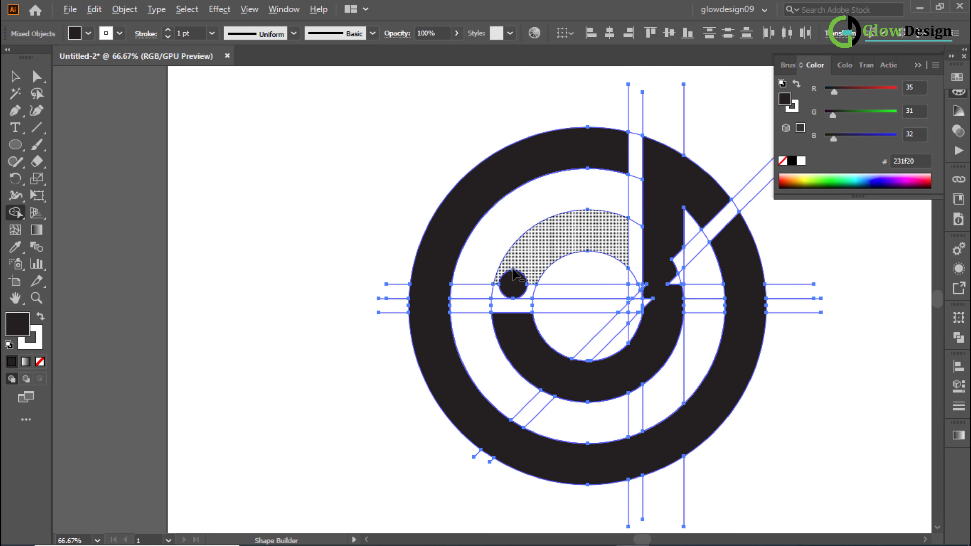
# Step: Merge the leftover triangular notches on both sides of the J's vertical stem into the stem with Shape Builder
pyautogui.scroll(3, 672, 290)
pyautogui.moveTo(694, 158); pyautogui.dragTo(693, 184)
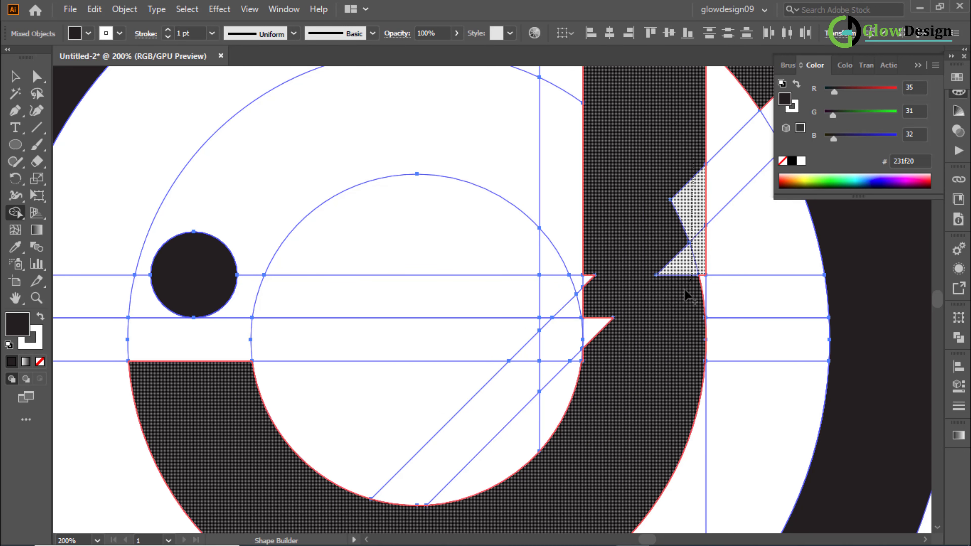
pyautogui.moveTo(684, 291); pyautogui.dragTo(687, 295)
pyautogui.scroll(2, 688, 296)
pyautogui.scroll(-1, 560, 271)
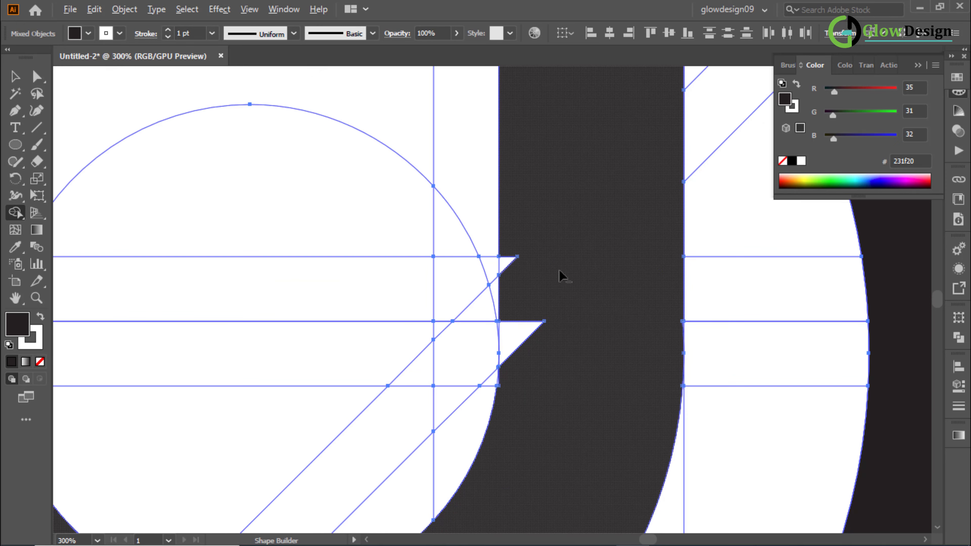
pyautogui.moveTo(532, 228)
pyautogui.mouseDown()
pyautogui.moveTo(510, 274)
pyautogui.moveTo(521, 358)
pyautogui.mouseUp()
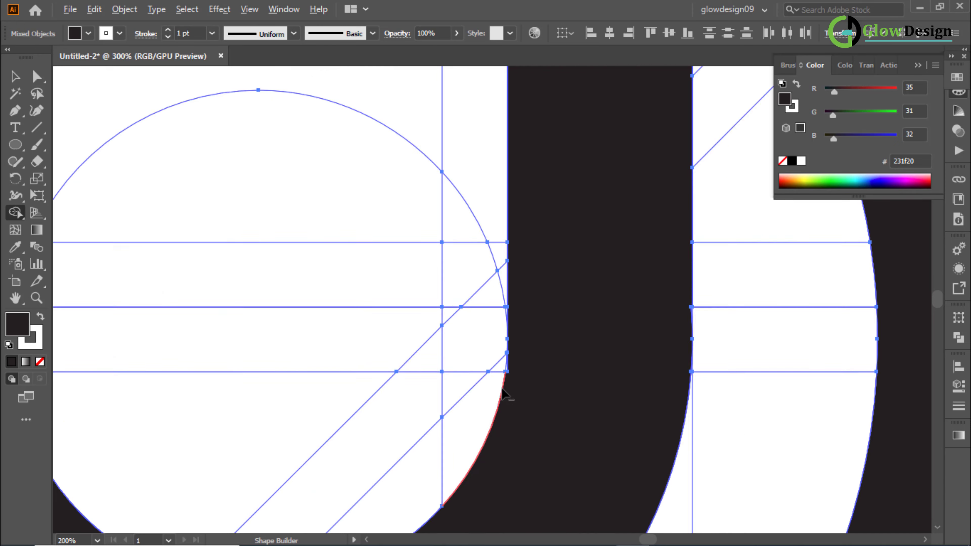
# Step: Merge the remaining thin slivers where the J's straight stem meets its curved arc into the J shape
pyautogui.scroll(5, 497, 321)
pyautogui.moveTo(535, 313); pyautogui.dragTo(533, 308)
pyautogui.scroll(-3, 532, 304)
pyautogui.moveTo(581, 247)
pyautogui.mouseDown()
pyautogui.moveTo(506, 350)
pyautogui.moveTo(400, 443)
pyautogui.mouseUp()
pyautogui.scroll(-1, 535, 367)
pyautogui.scroll(3, 622, 387)
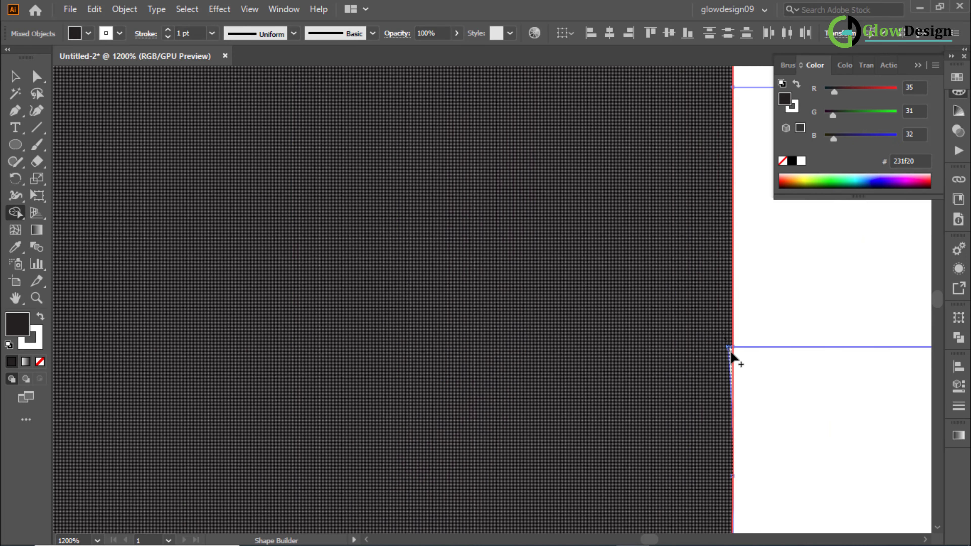
# Step: Select the outer ring, the small dot and the J-shaped note together and hide them
pyautogui.scroll(-6, 685, 422)
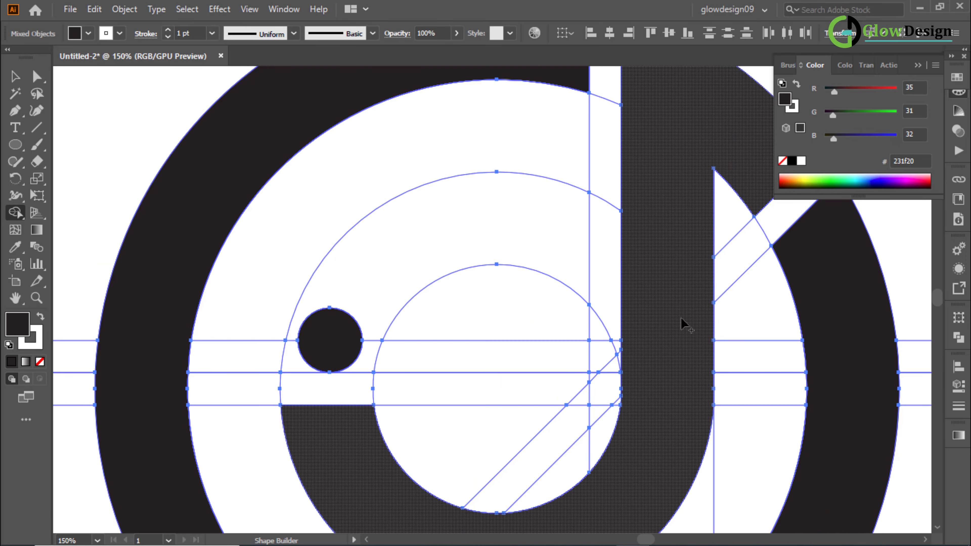
pyautogui.moveTo(682, 319); pyautogui.dragTo(573, 256)
pyautogui.scroll(-1, 546, 421)
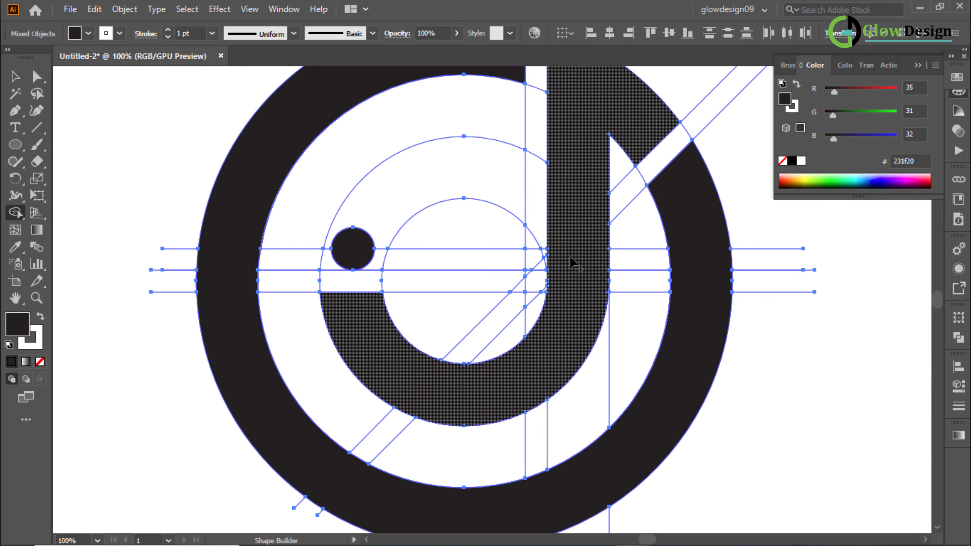
pyautogui.click(14, 78)
pyautogui.click(132, 153)
pyautogui.click(199, 249)
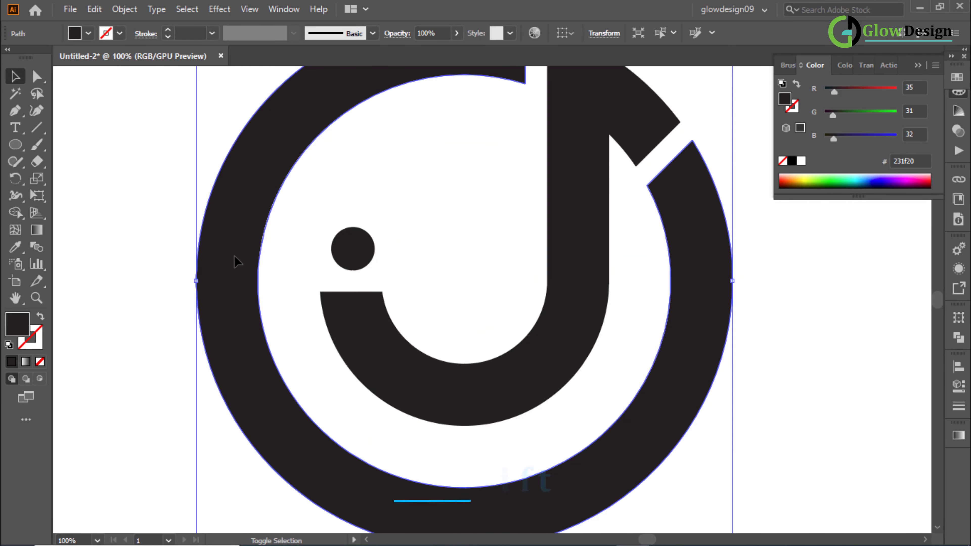
pyautogui.keyDown('shift'); pyautogui.click(346, 254); pyautogui.keyUp('shift')
pyautogui.keyDown('shift'); pyautogui.click(390, 354); pyautogui.keyUp('shift')
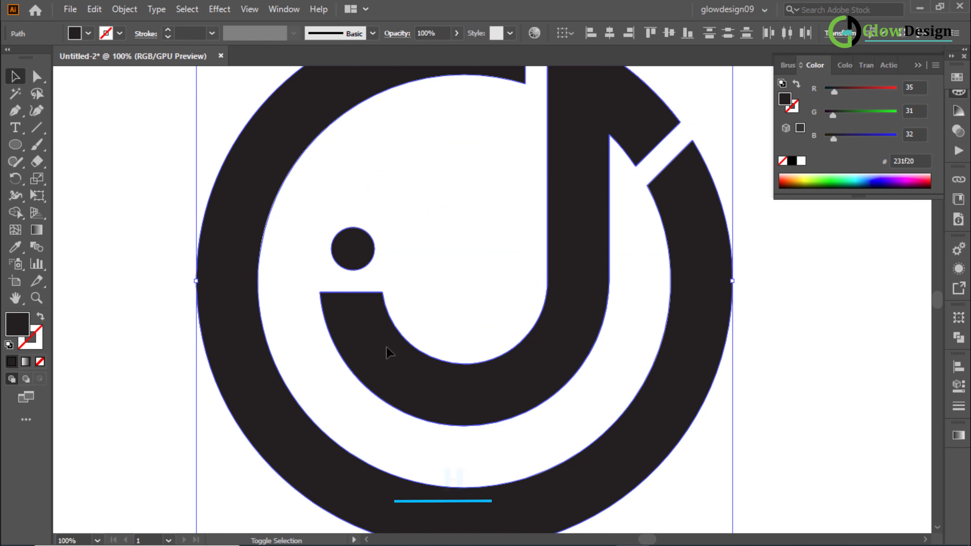
pyautogui.hotkey('ctrl', '3')
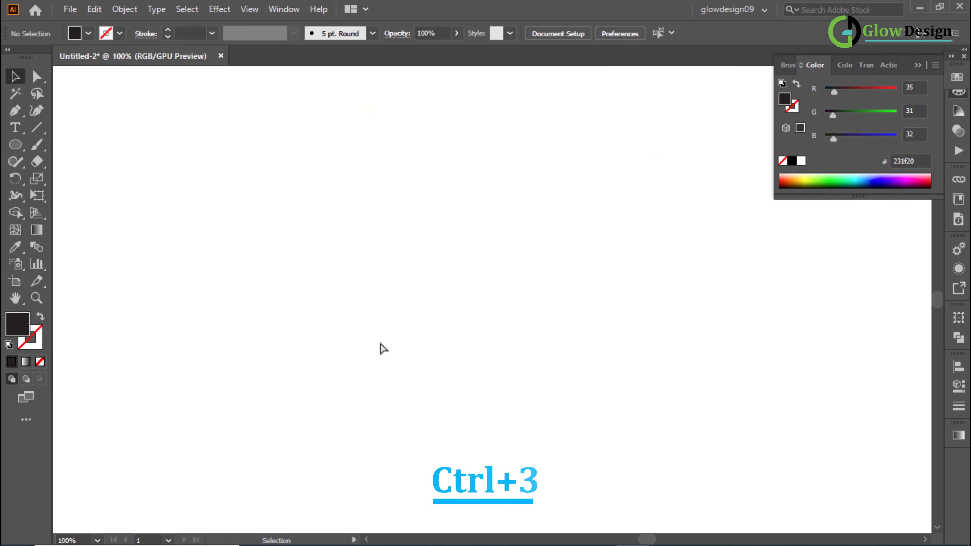
# Step: Delete all the leftover construction pieces and show the hidden logo shapes again
pyautogui.scroll(-3, 381, 343)
pyautogui.hotkey('ctrl', 'alt', '3')
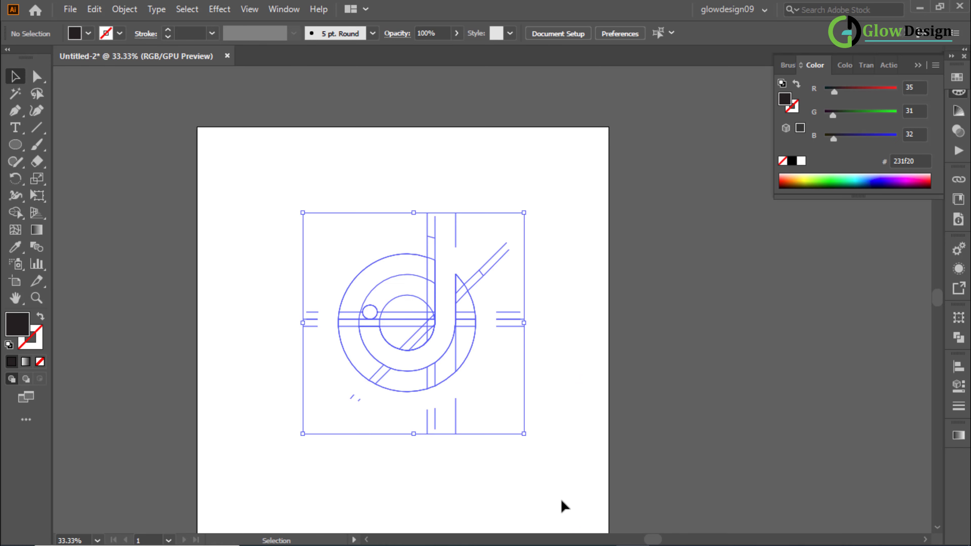
pyautogui.press('Delete')
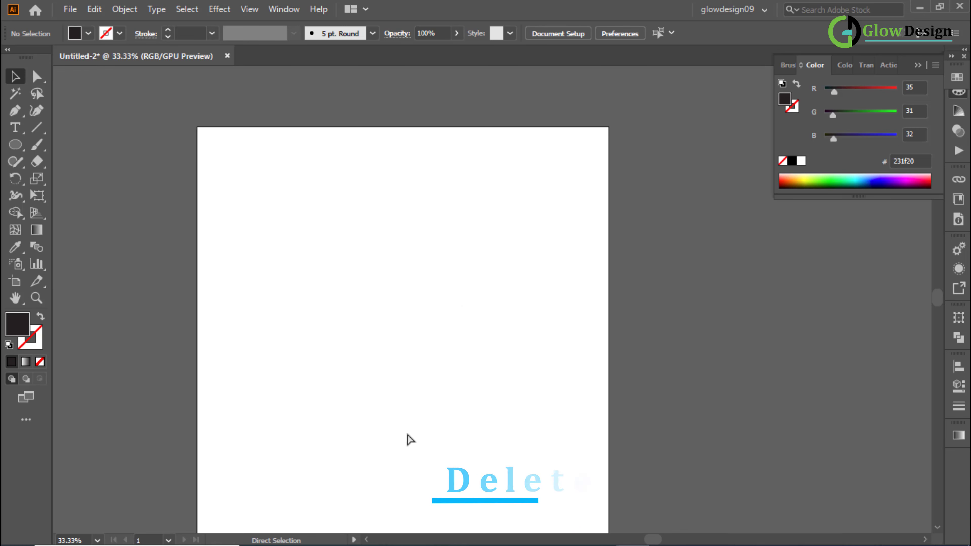
pyautogui.hotkey('ctrl', 'alt', '3')
pyautogui.click(518, 399)
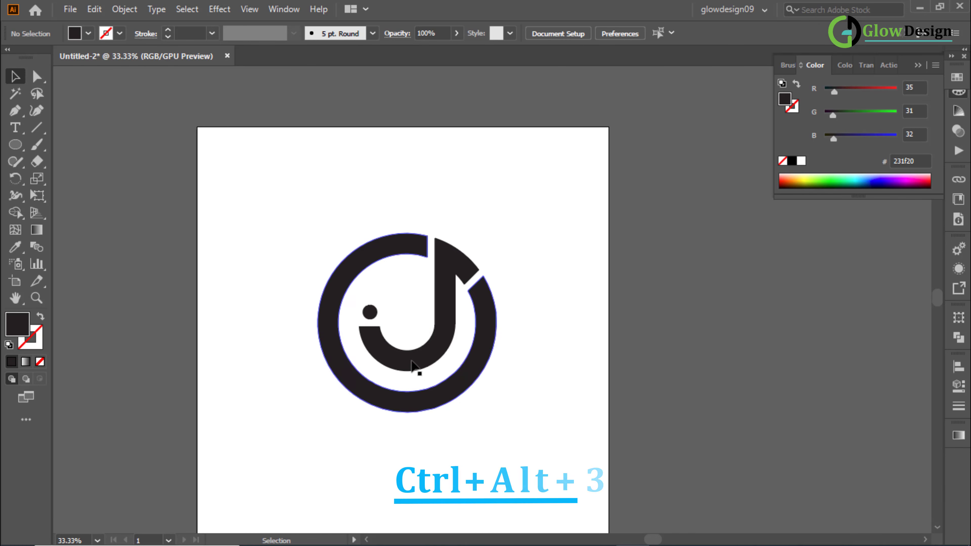
pyautogui.moveTo(265, 213); pyautogui.dragTo(536, 421)
pyautogui.click(577, 347)
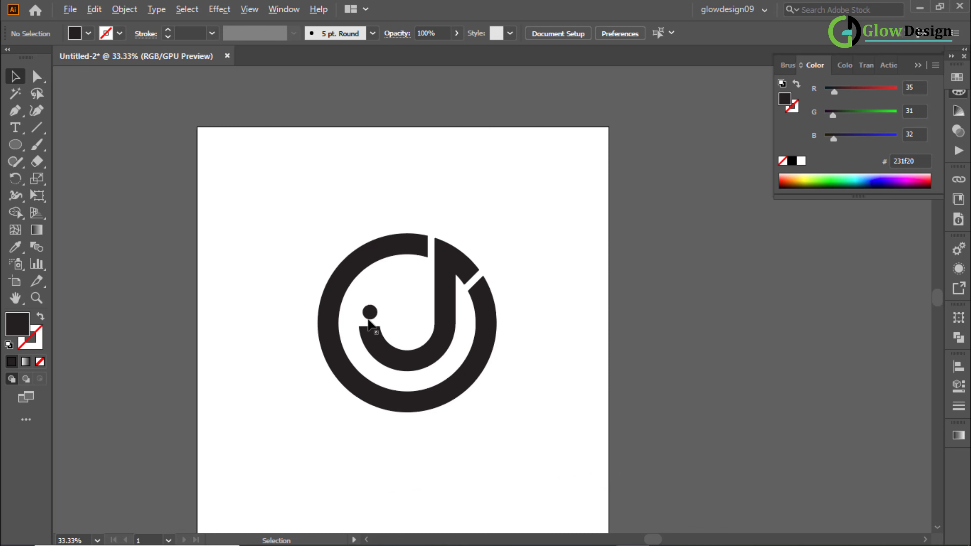
# Step: Enlarge the dot from its centre to about the width of the J's end and nudge it slightly upward
pyautogui.scroll(3, 367, 322)
pyautogui.click(371, 316)
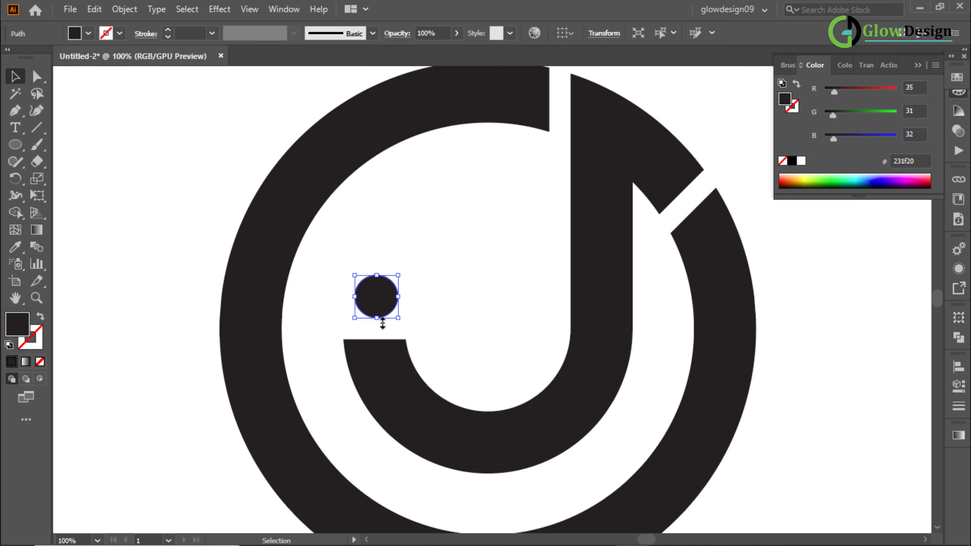
pyautogui.moveTo(400, 316); pyautogui.dragTo(415, 328)
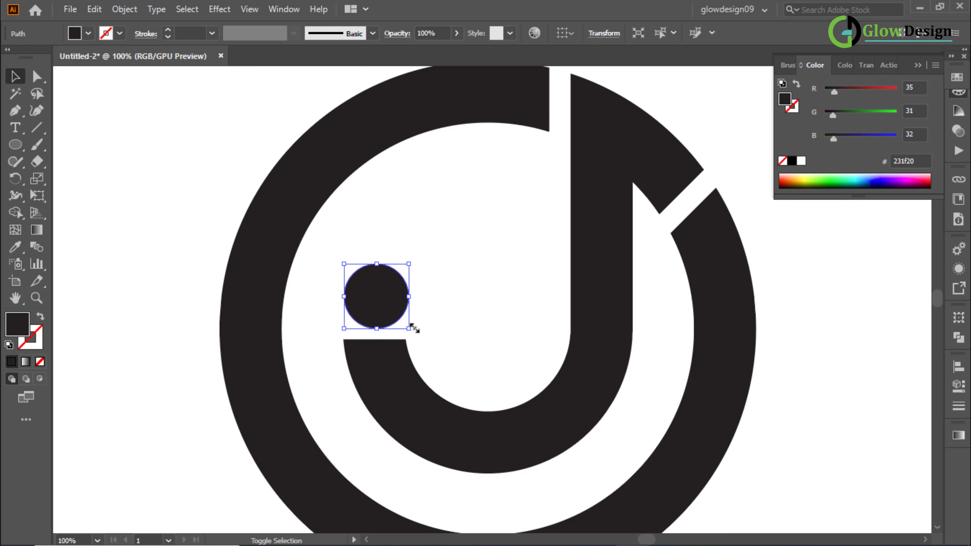
pyautogui.click(456, 294)
pyautogui.keyDown('alt'); pyautogui.scroll(-1, 423, 316); pyautogui.keyUp('alt')
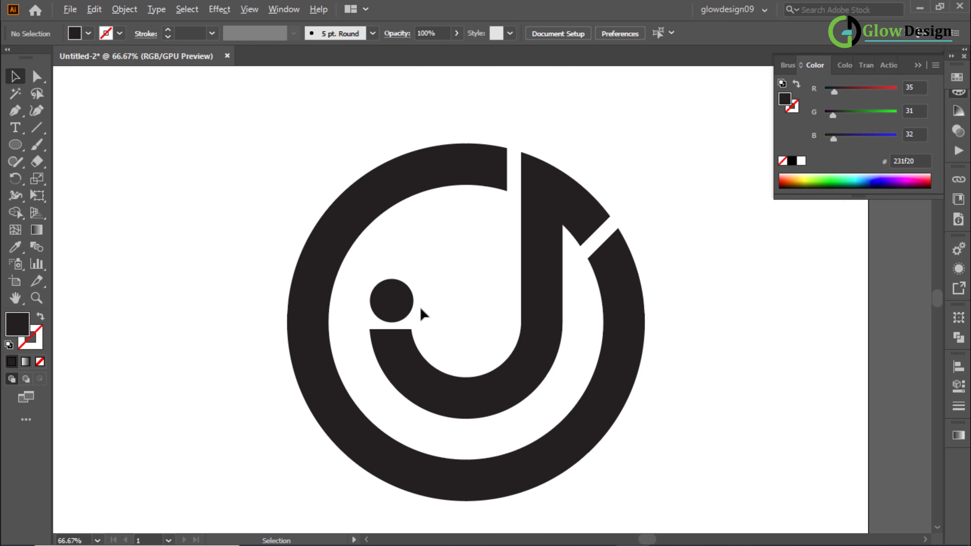
pyautogui.click(397, 308)
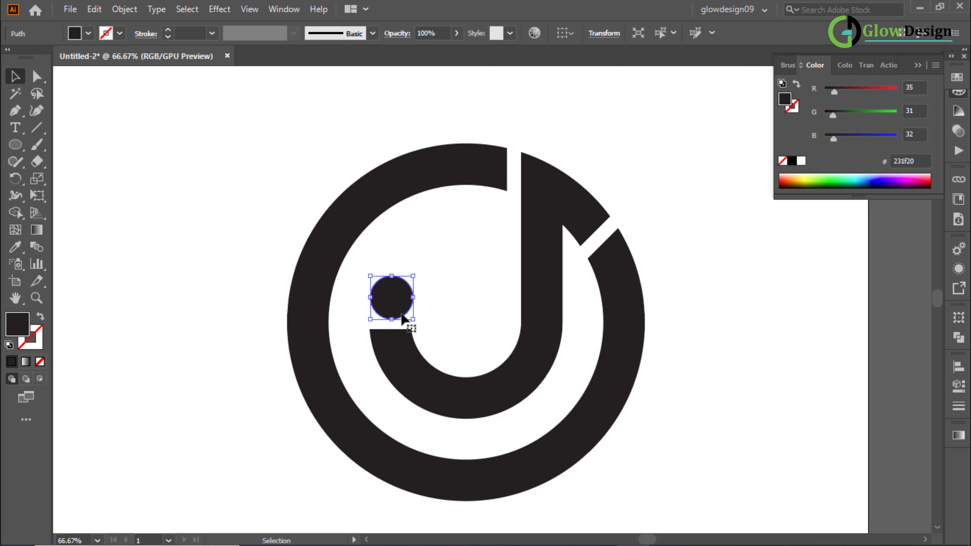
pyautogui.click(486, 302)
pyautogui.keyDown('alt'); pyautogui.scroll(-1, 483, 300); pyautogui.keyUp('alt')
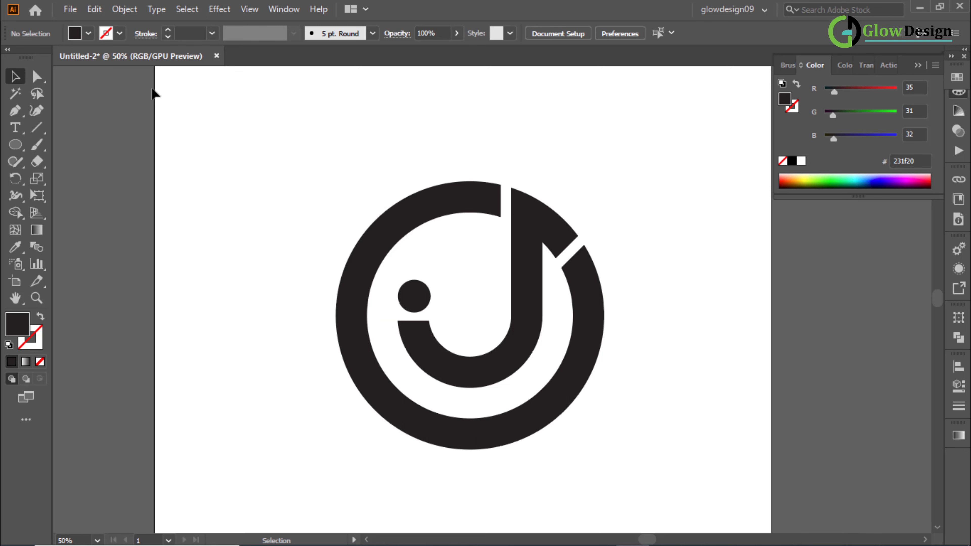
# Step: Group all the logo shapes and move the group off the artboard to its right side
pyautogui.keyDown('alt'); pyautogui.scroll(-1, 193, 152); pyautogui.keyUp('alt')
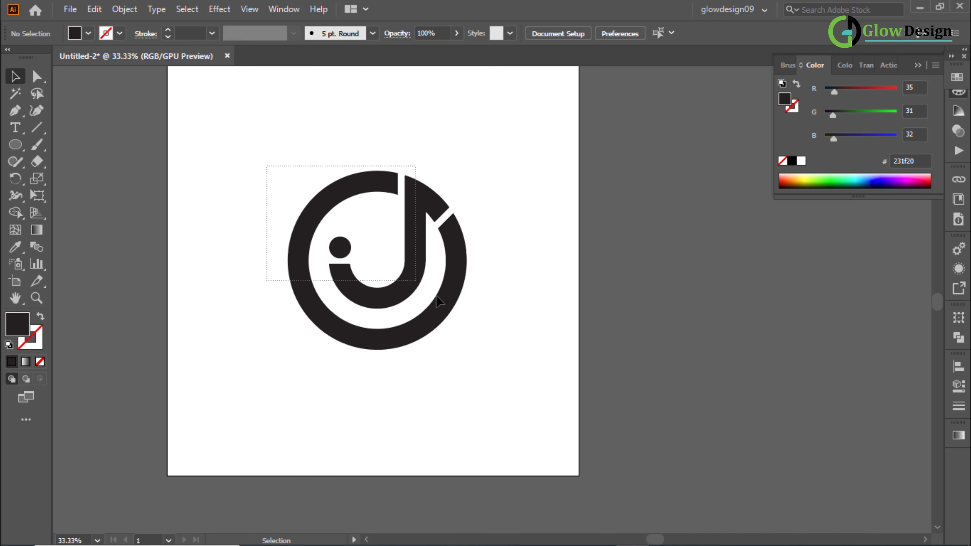
pyautogui.moveTo(411, 283); pyautogui.dragTo(466, 321)
pyautogui.rightClick(436, 253)
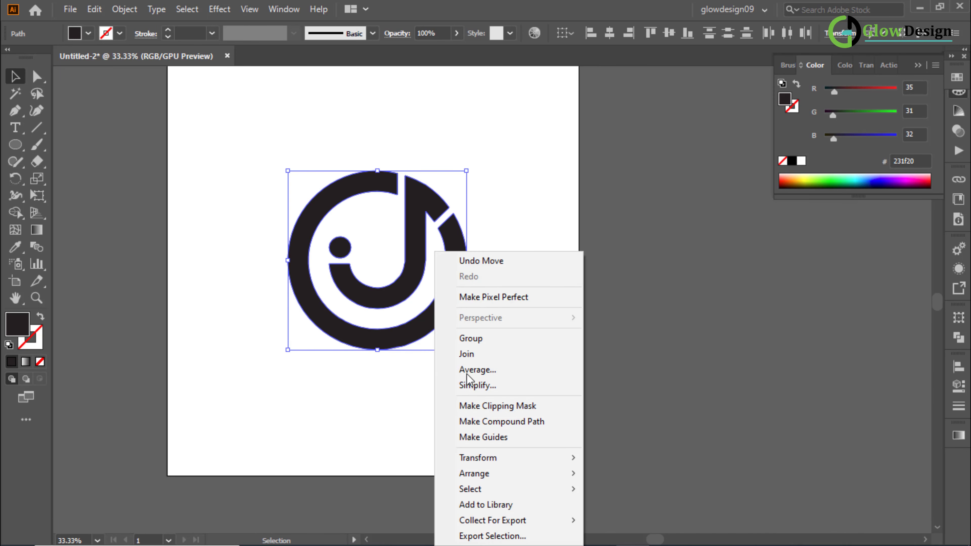
pyautogui.click(469, 339)
pyautogui.click(601, 271)
pyautogui.moveTo(447, 303); pyautogui.dragTo(769, 310)
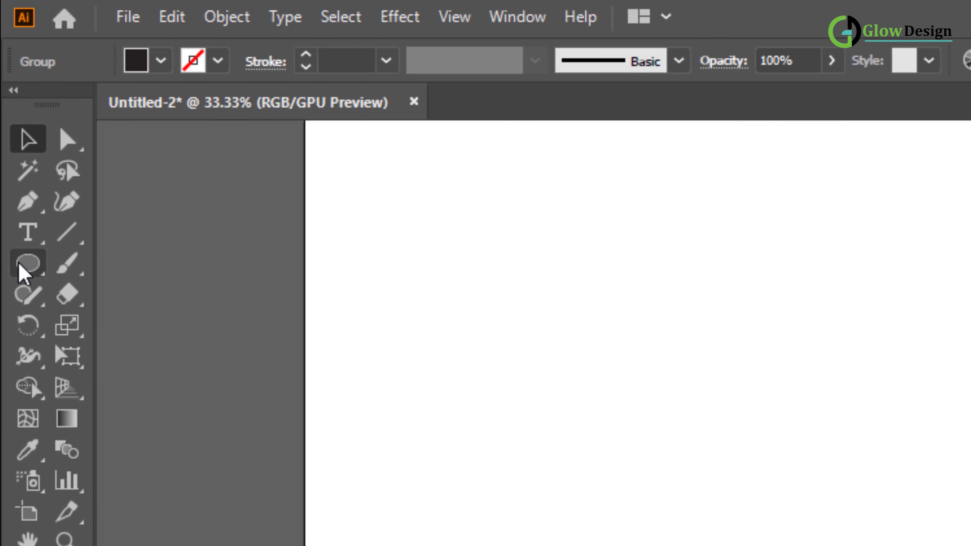
# Step: Create a 1000 × 1000 pt rectangle on the artboard with the Rectangle tool
pyautogui.moveTo(23, 272); pyautogui.dragTo(156, 269)
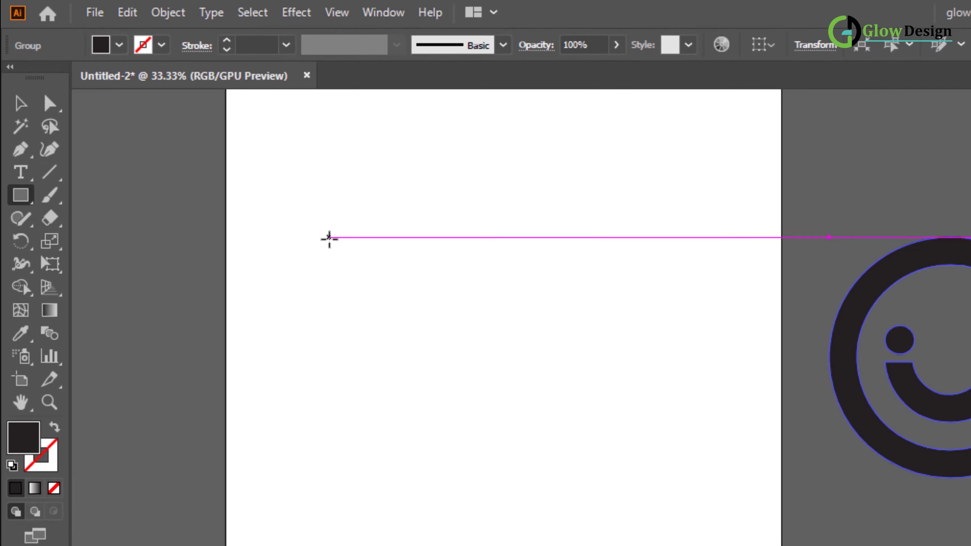
pyautogui.click(443, 321)
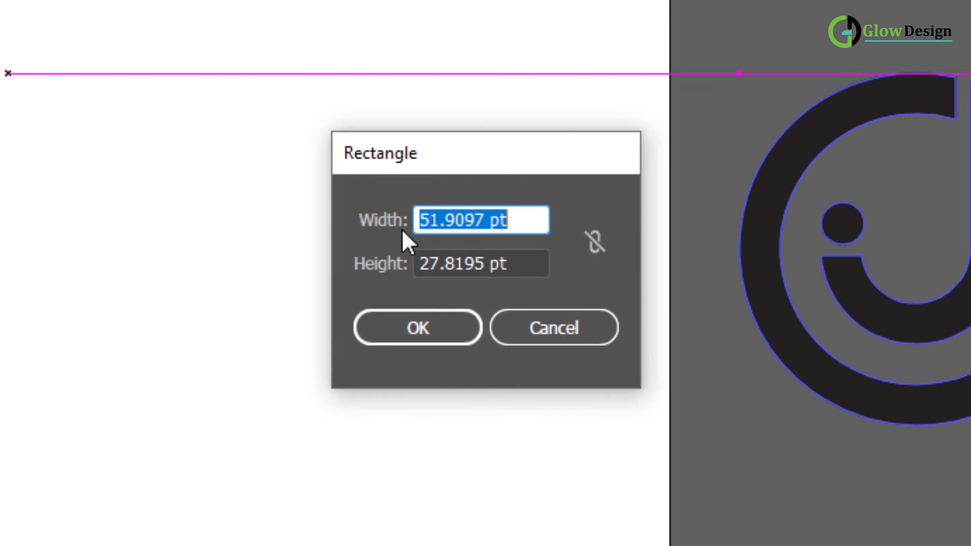
pyautogui.write('1000')
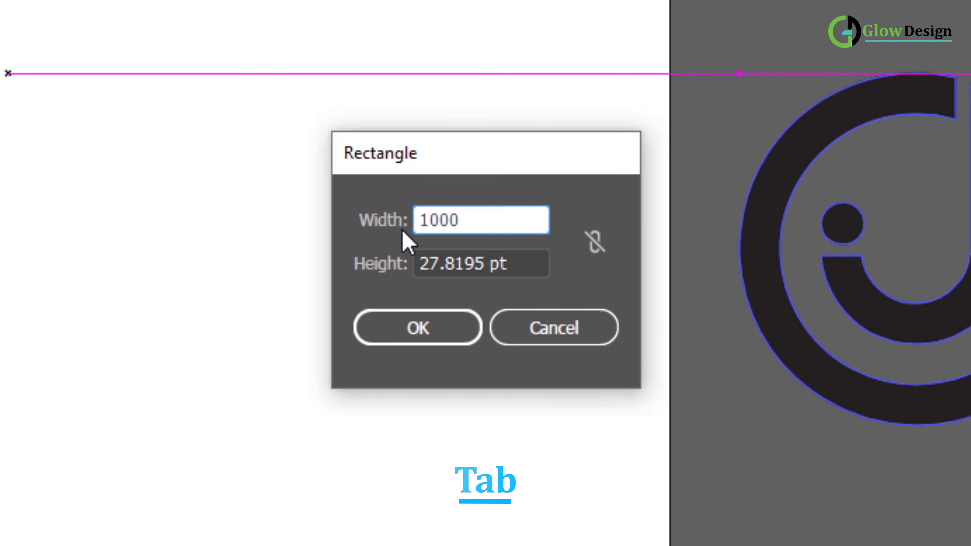
pyautogui.press('Tab')
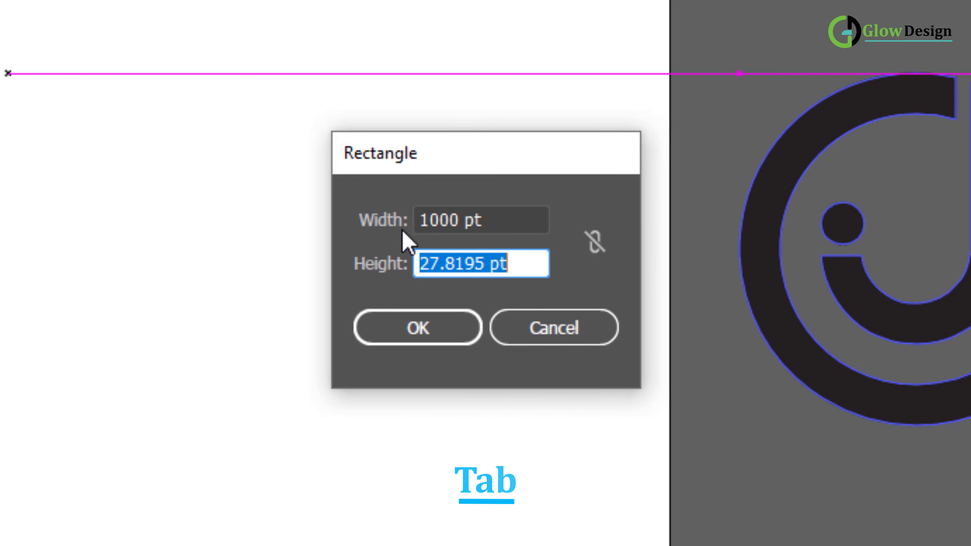
pyautogui.write('1')
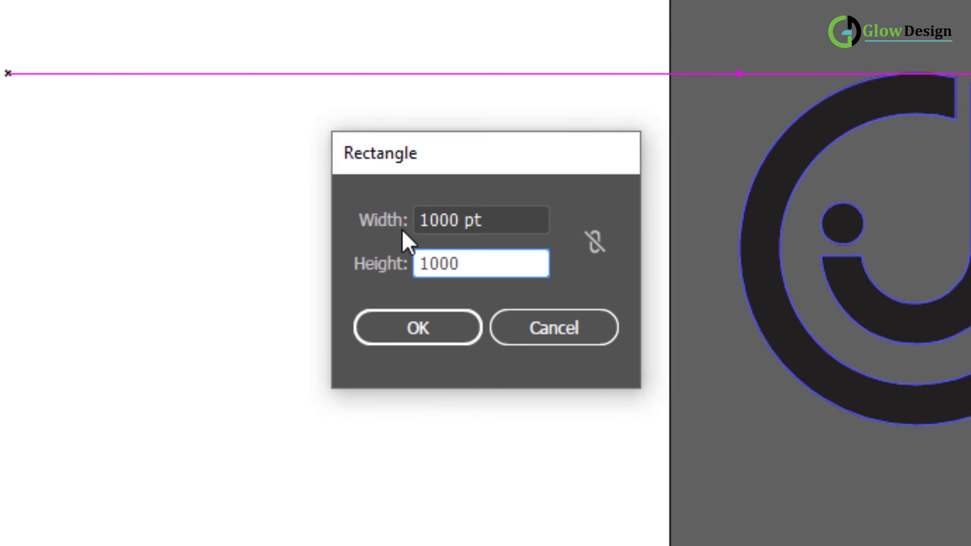
pyautogui.write('000')
pyautogui.press('Return')
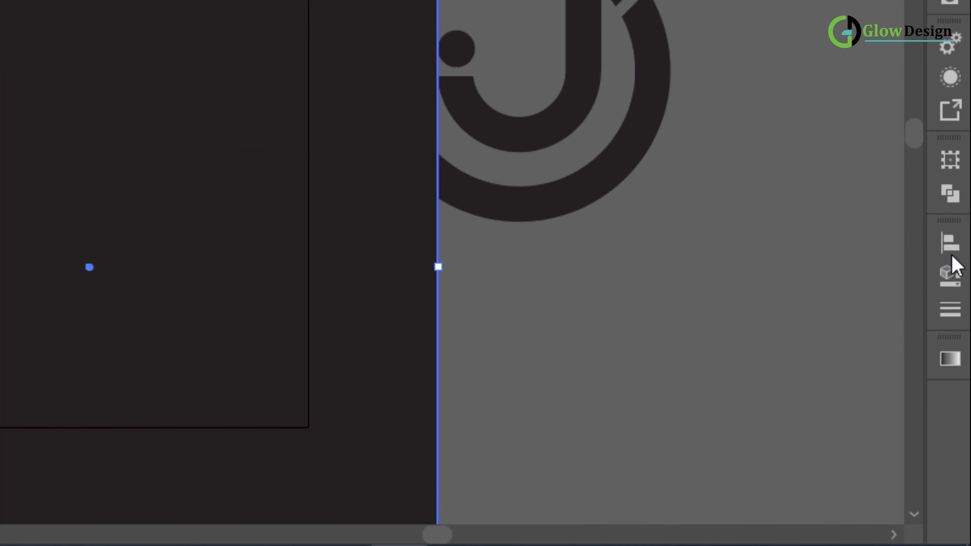
# Step: Set alignment to the artboard and centre the rectangle on it horizontally and vertically
pyautogui.click(939, 249)
pyautogui.click(895, 447)
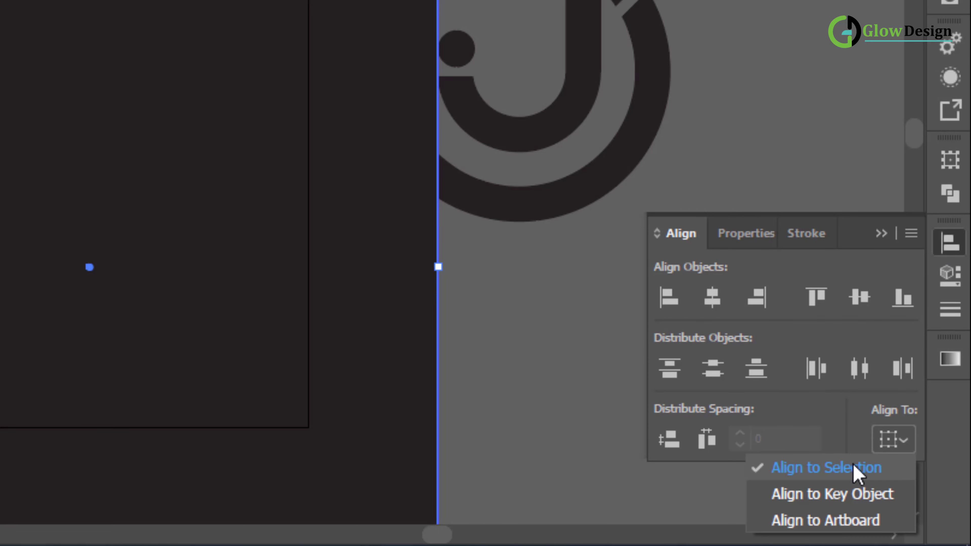
pyautogui.click(854, 522)
pyautogui.click(717, 305)
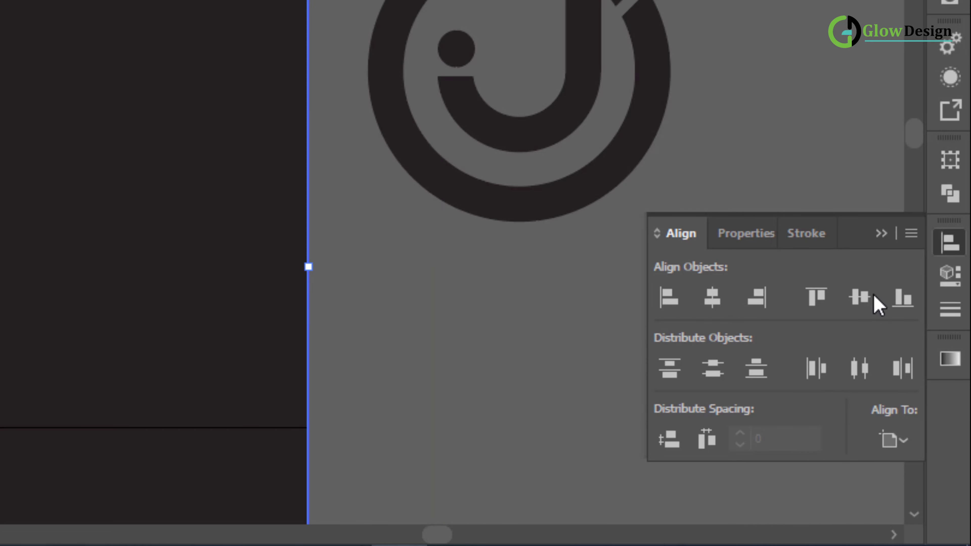
pyautogui.click(861, 298)
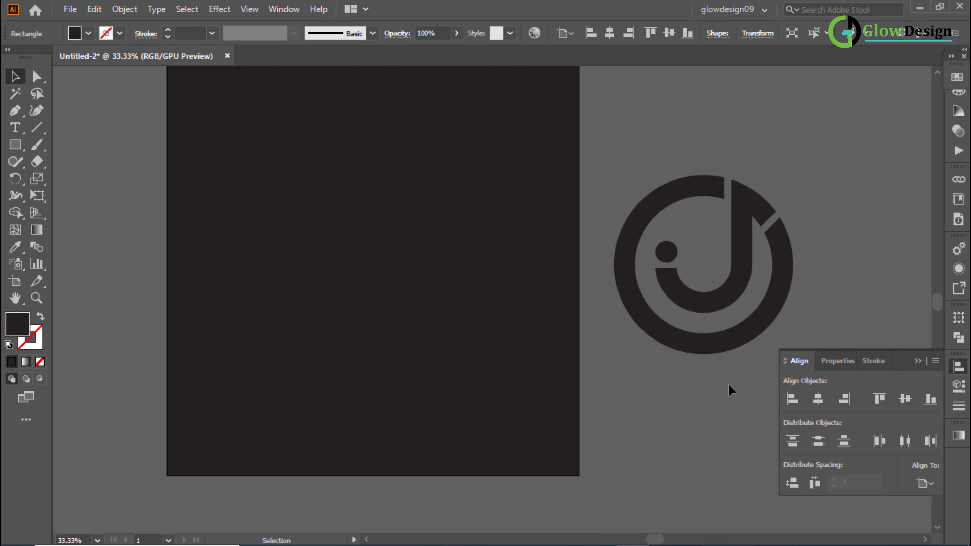
pyautogui.click(727, 382)
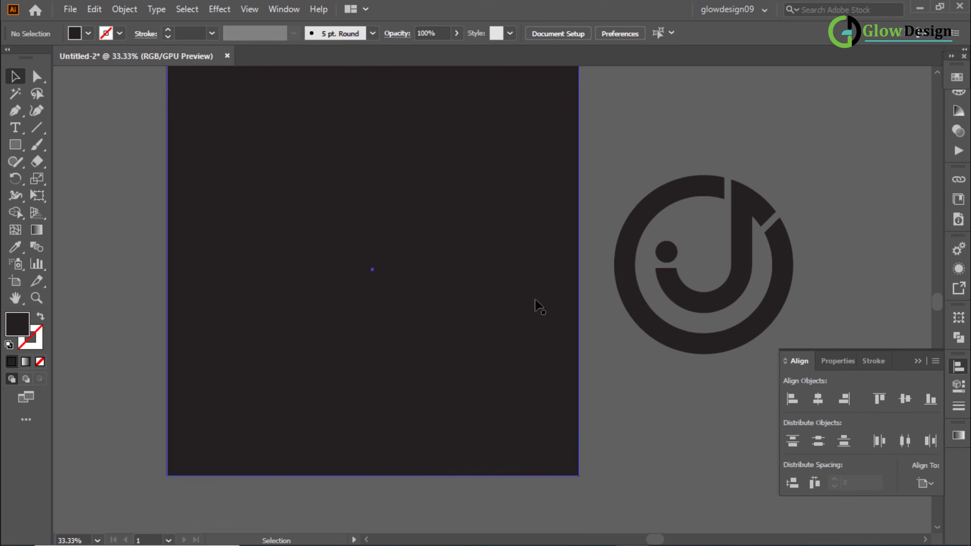
# Step: Change the logo group's fill colour to white
pyautogui.click(751, 327)
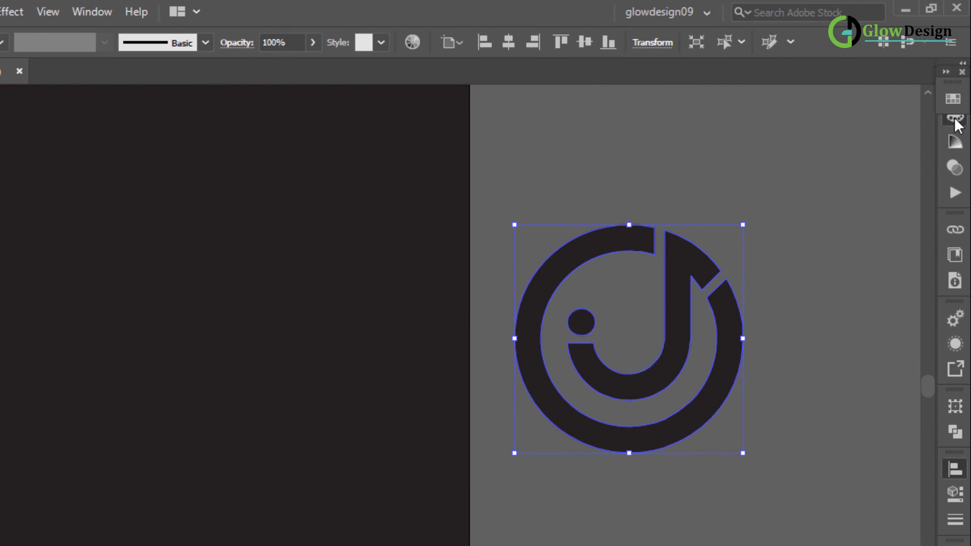
pyautogui.click(959, 91)
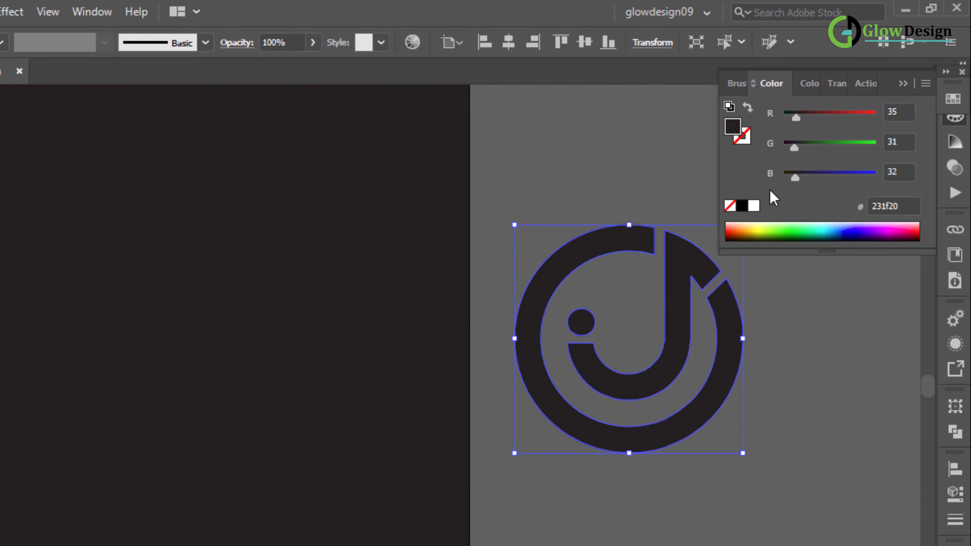
pyautogui.click(755, 207)
pyautogui.click(771, 269)
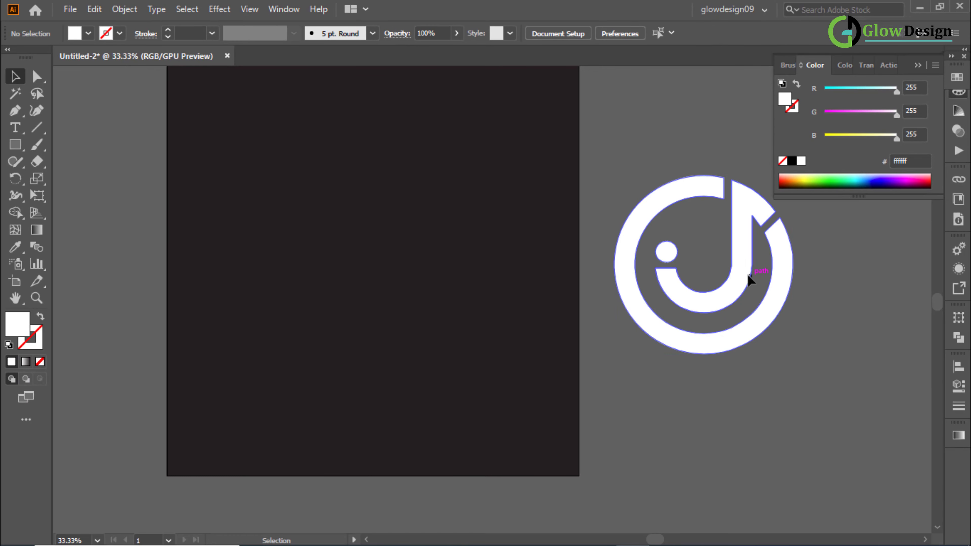
# Step: Centre the white logo group on the artboard horizontally and vertically
pyautogui.click(751, 283)
pyautogui.click(959, 367)
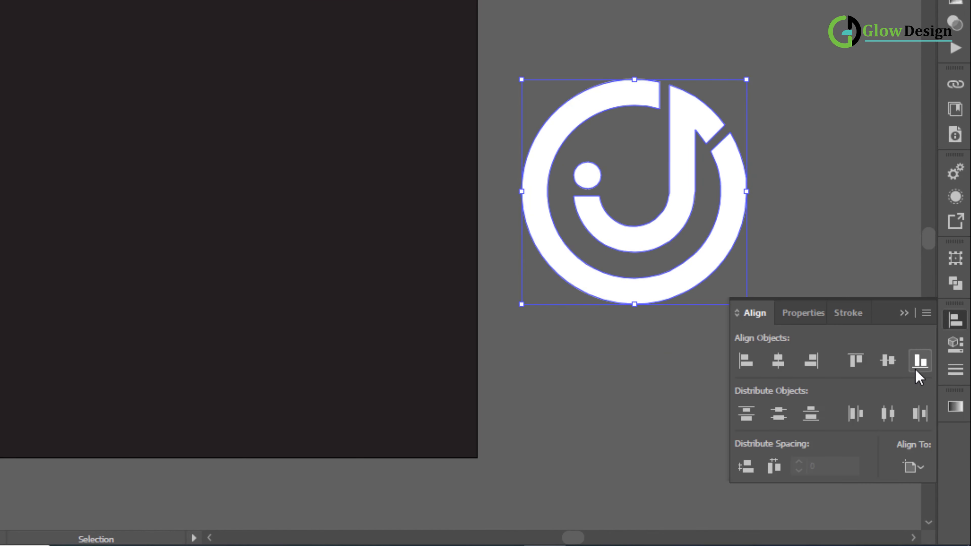
pyautogui.click(790, 362)
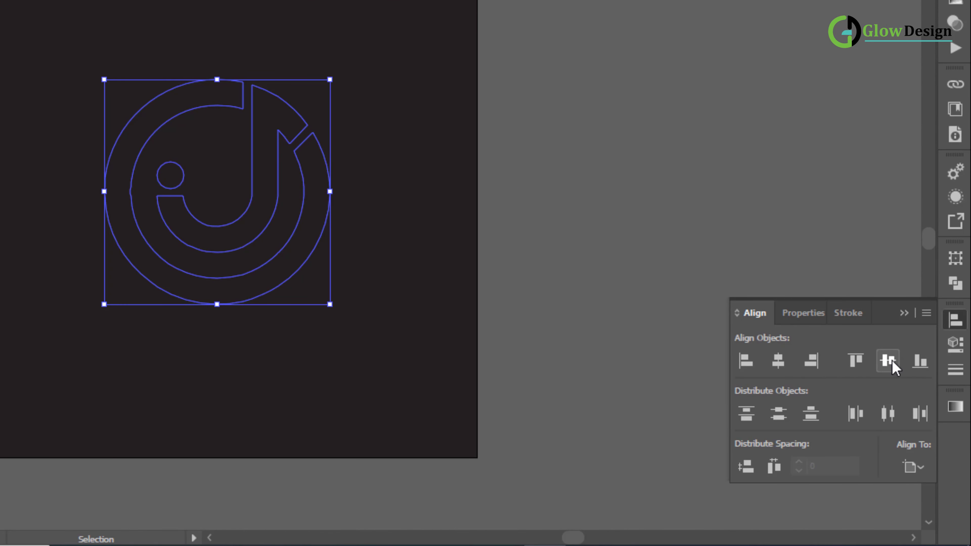
pyautogui.click(891, 363)
# Step: Bring the logo group to the front of the dark rectangle and deselect it
pyautogui.rightClick(439, 304)
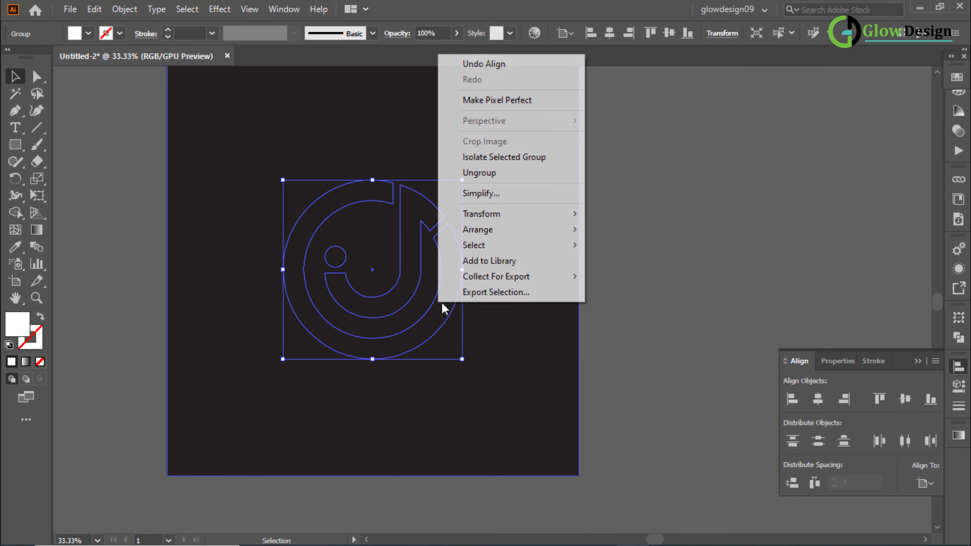
pyautogui.moveTo(490, 231)
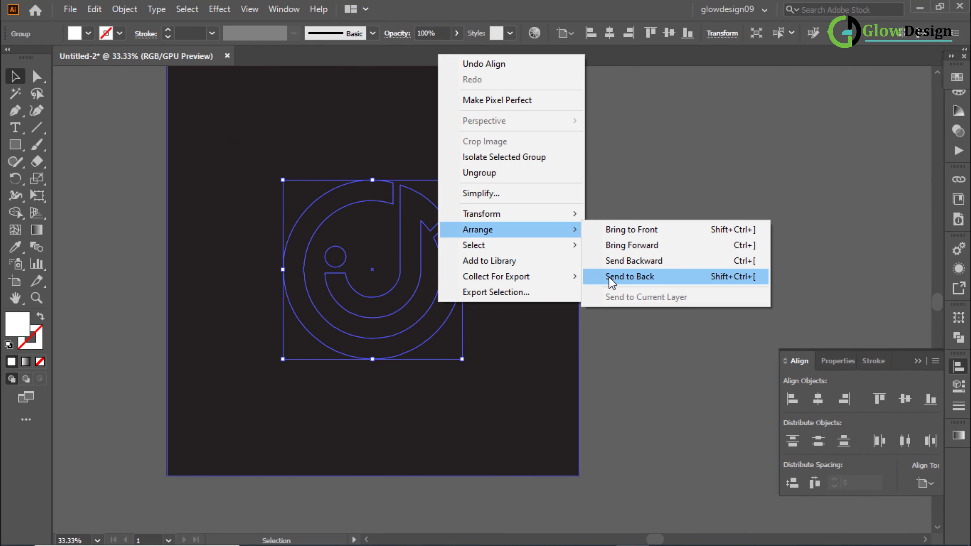
pyautogui.click(627, 230)
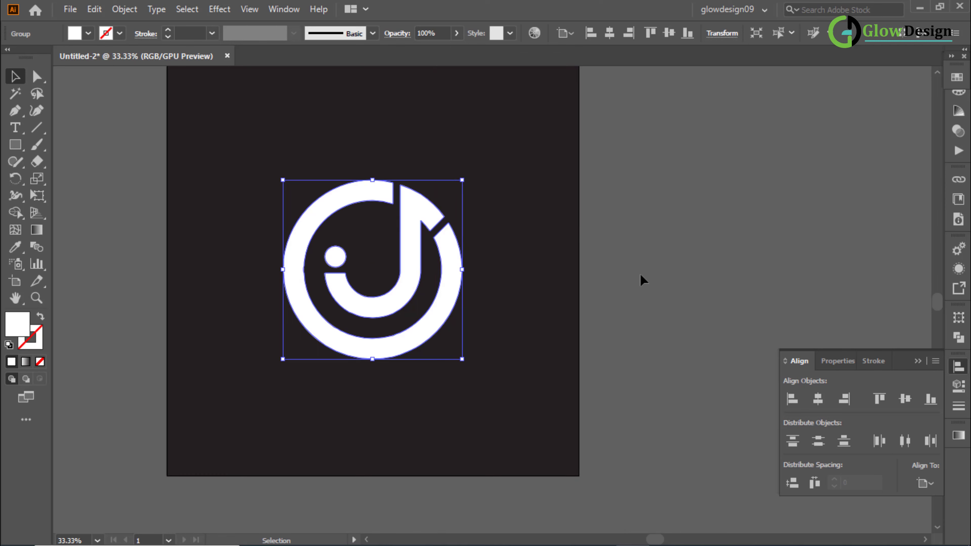
pyautogui.click(640, 276)
# Step: Enlarge the logo group proportionally from its centre to slightly more than half the background's width, and deselect it
pyautogui.scroll(-1, 421, 261)
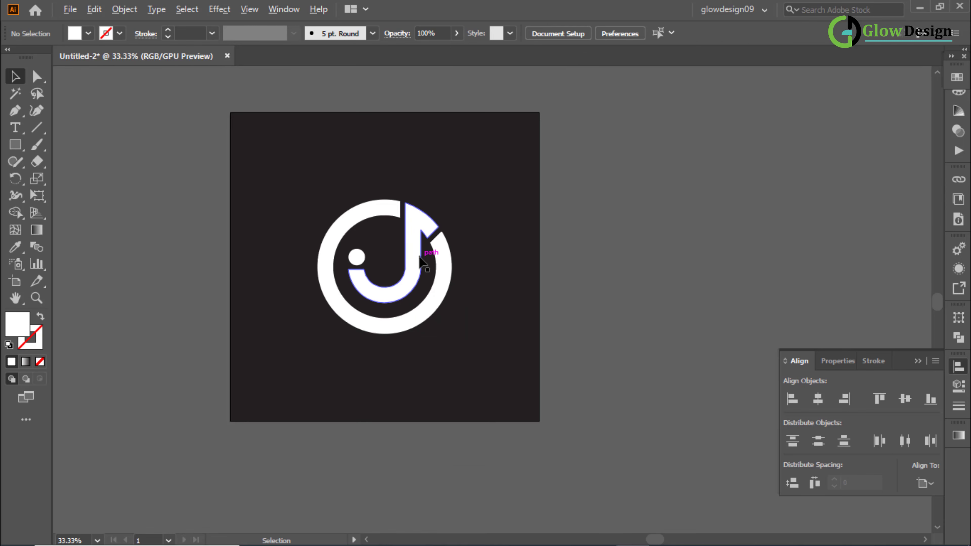
pyautogui.click(425, 304)
pyautogui.moveTo(452, 334); pyautogui.dragTo(470, 353)
pyautogui.click(651, 267)
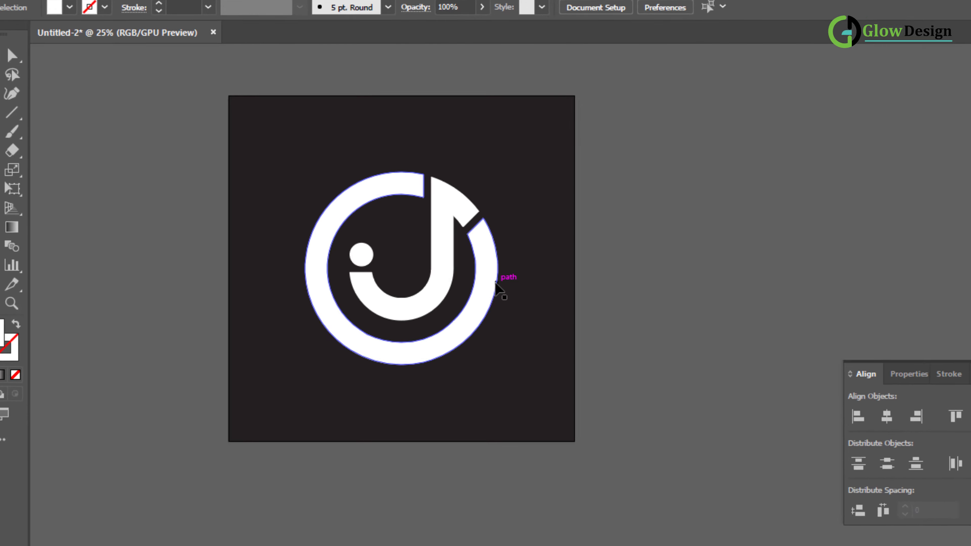